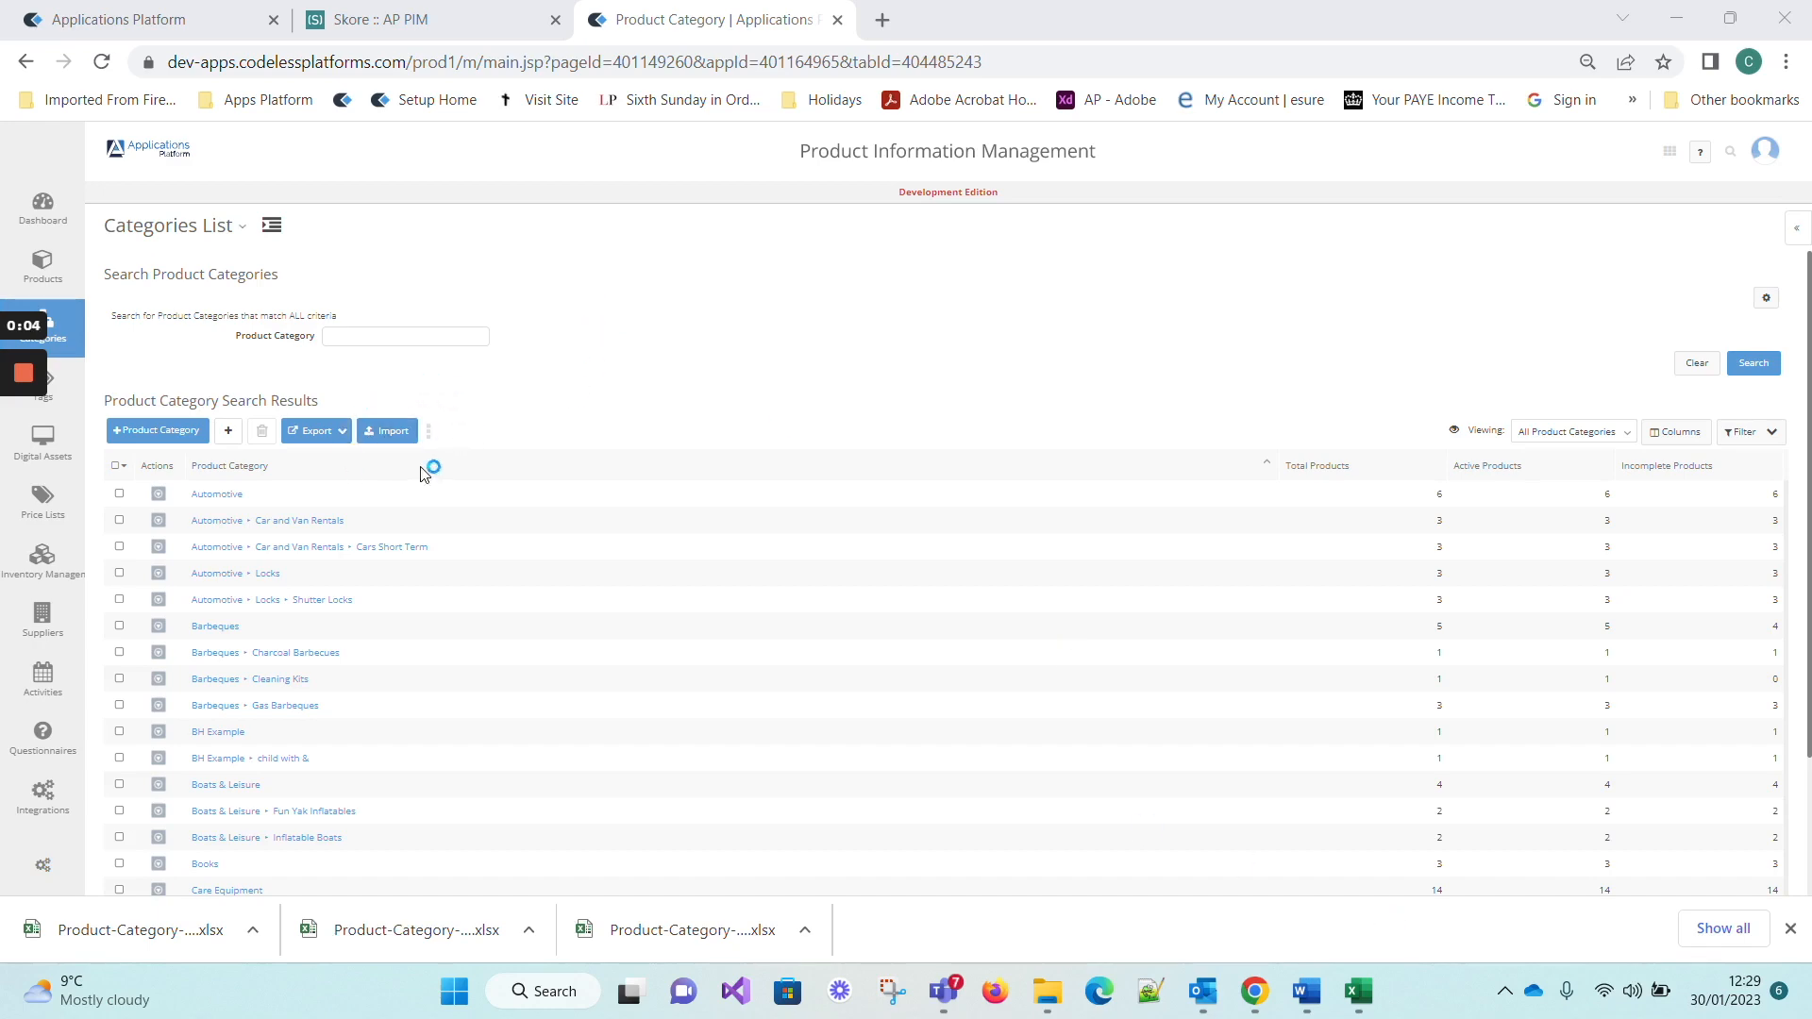
- Switch to Excel and review the category hierarchy rows and the External1 column in Product Category Import Test Master.xlsx
click(1373, 1004)
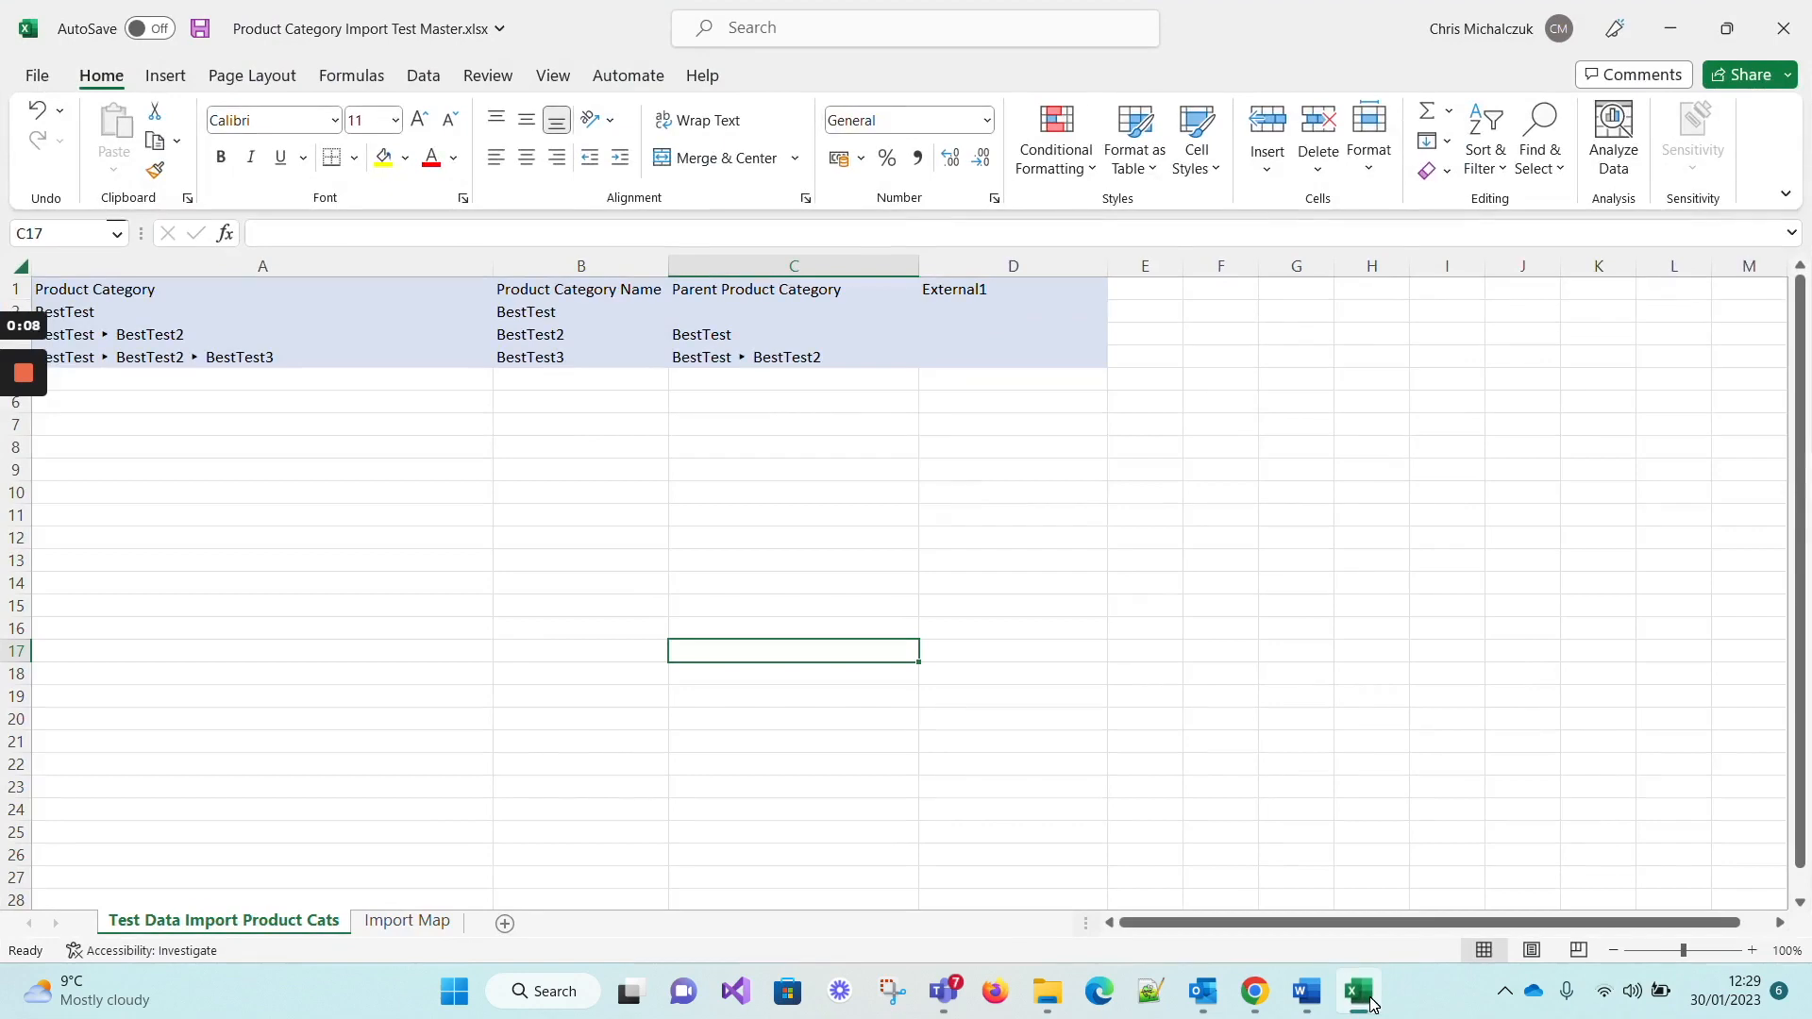
click(1372, 1004)
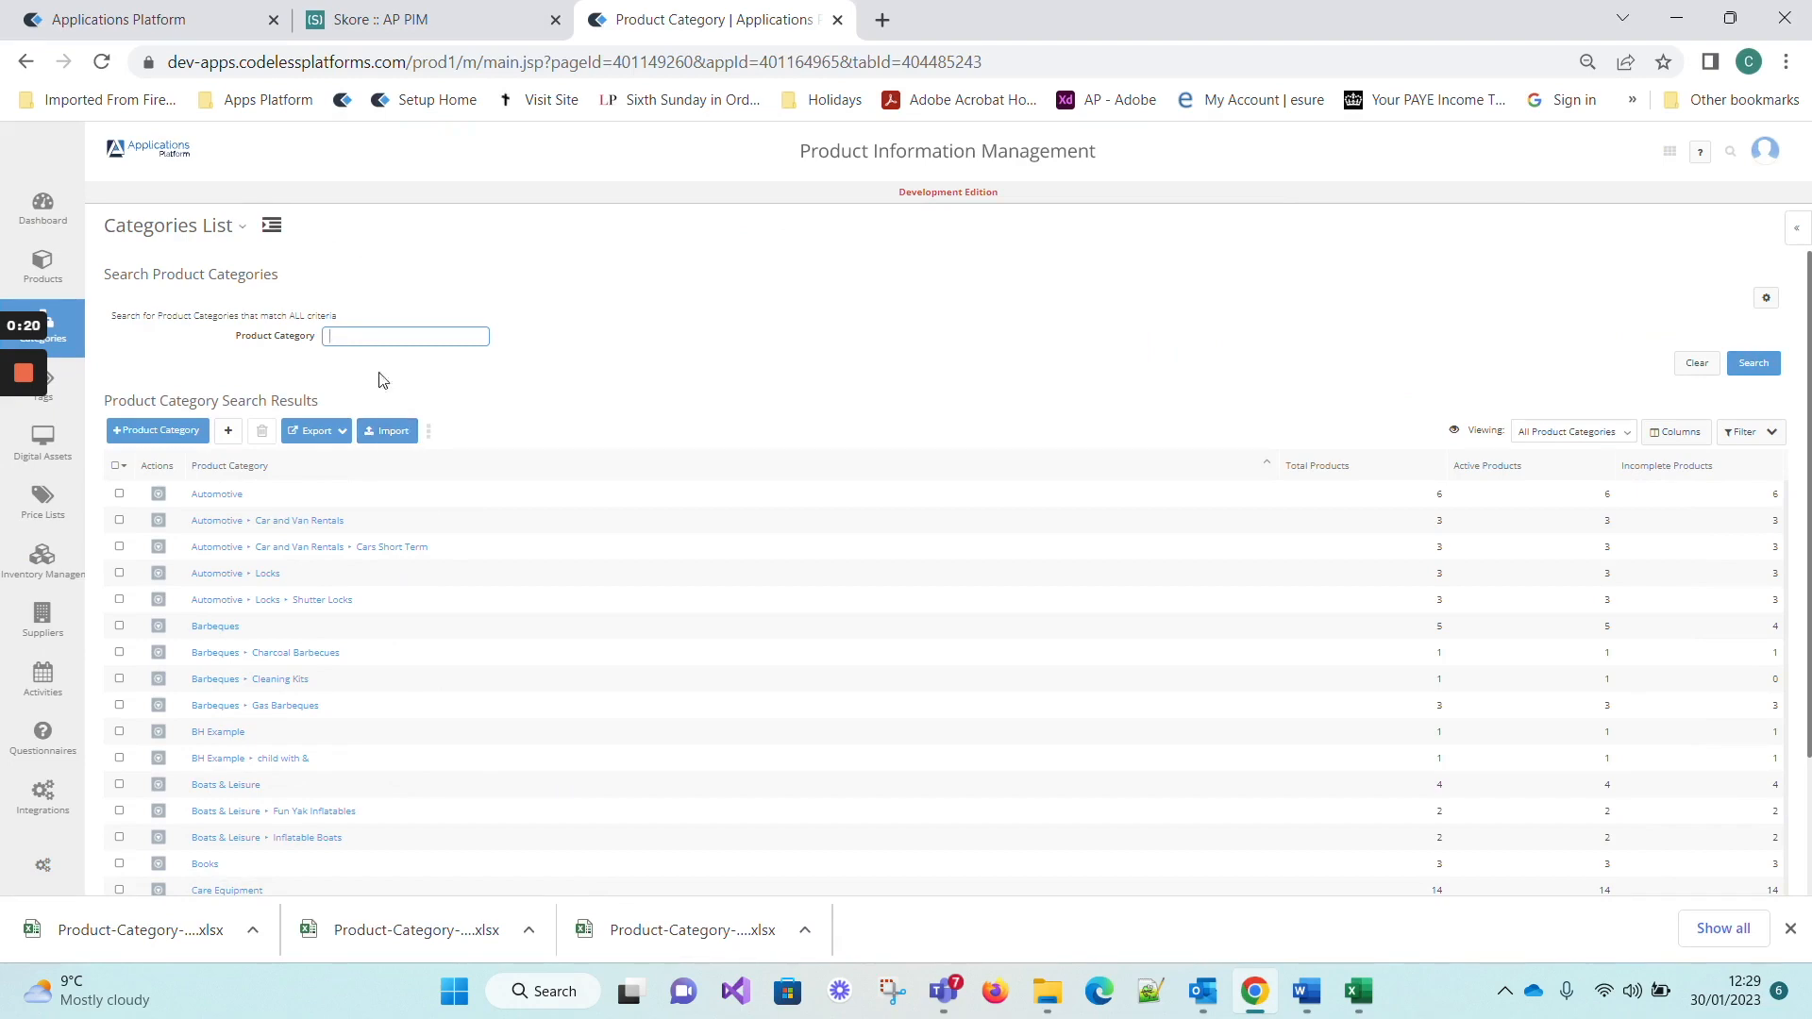
click(1368, 1006)
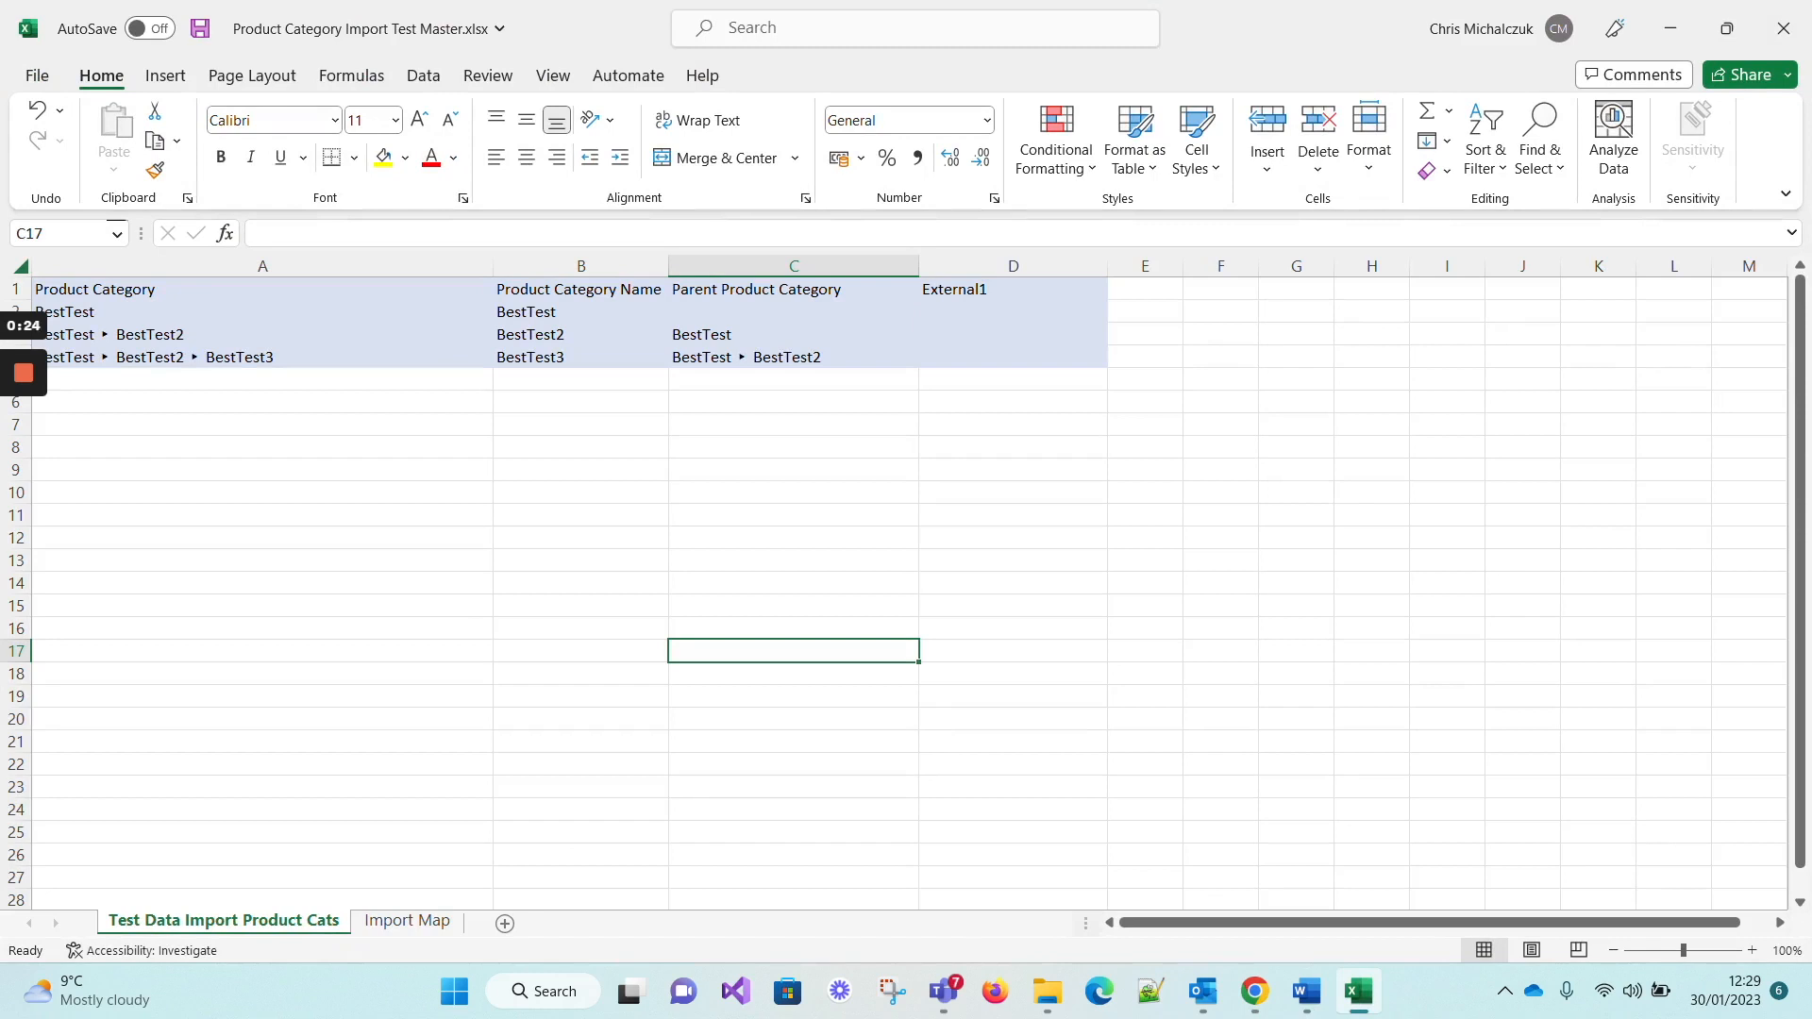
click(263, 312)
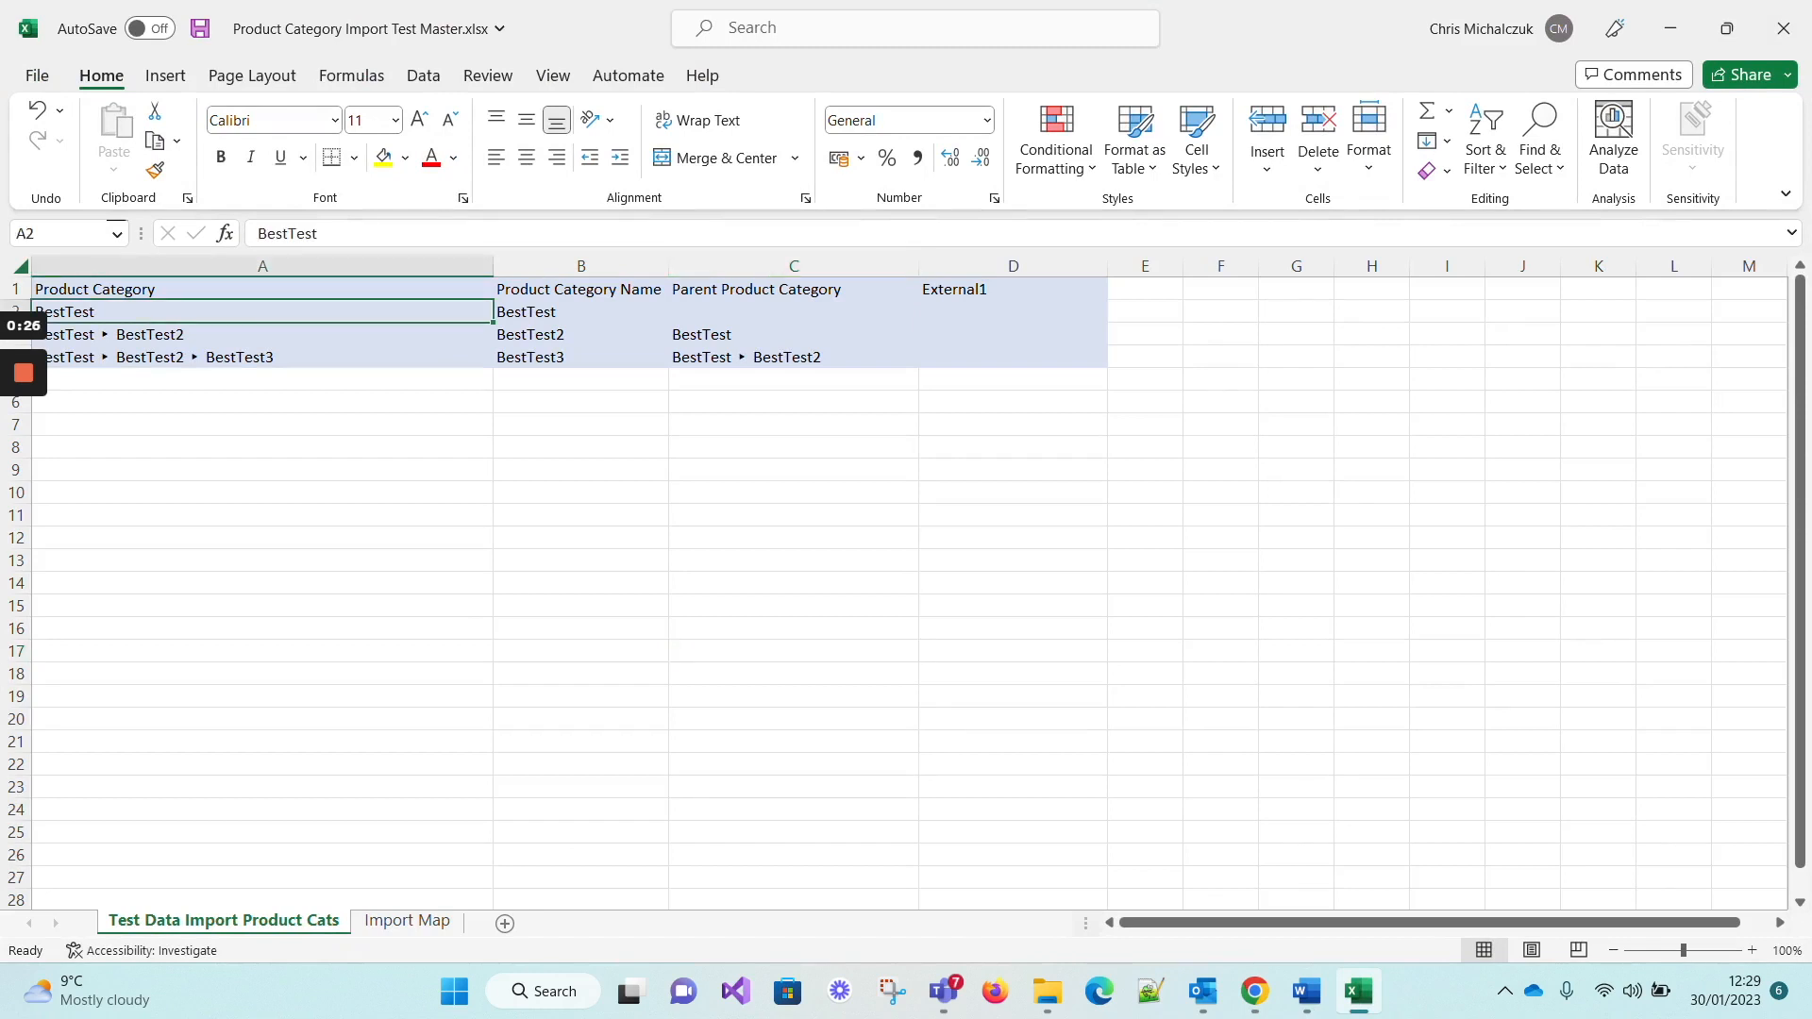
click(262, 335)
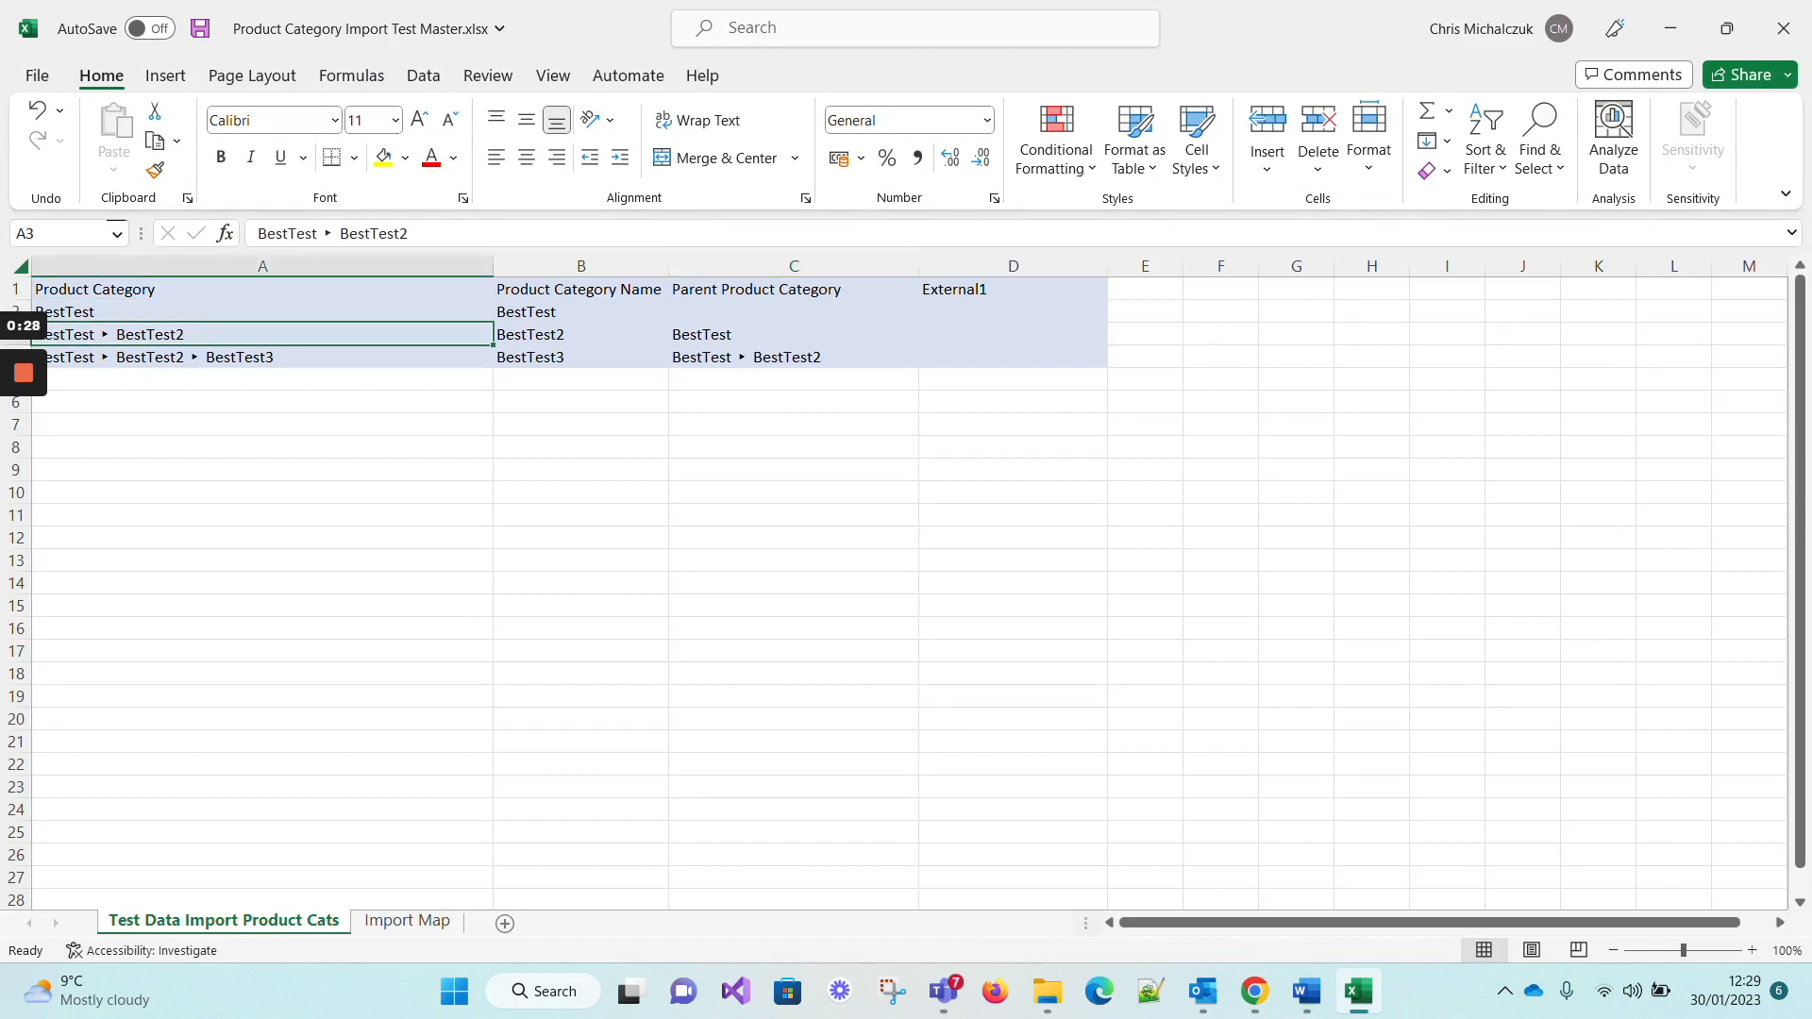
click(262, 312)
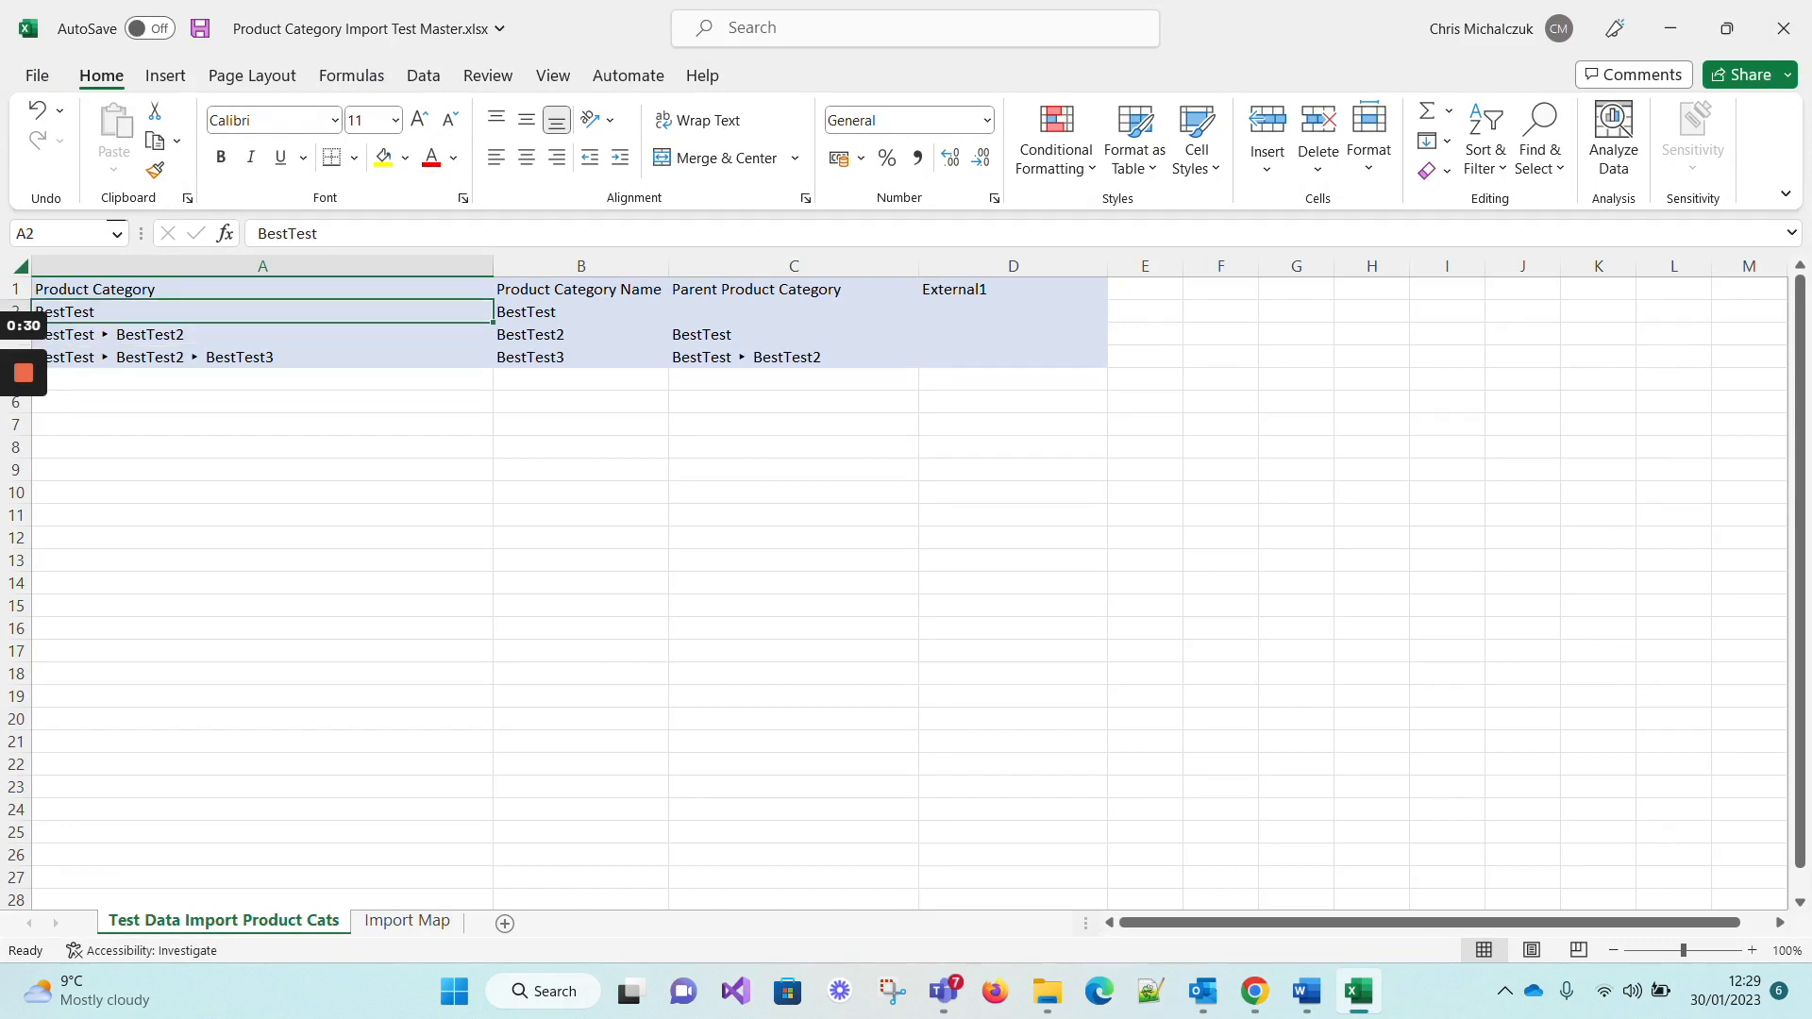
key(Return)
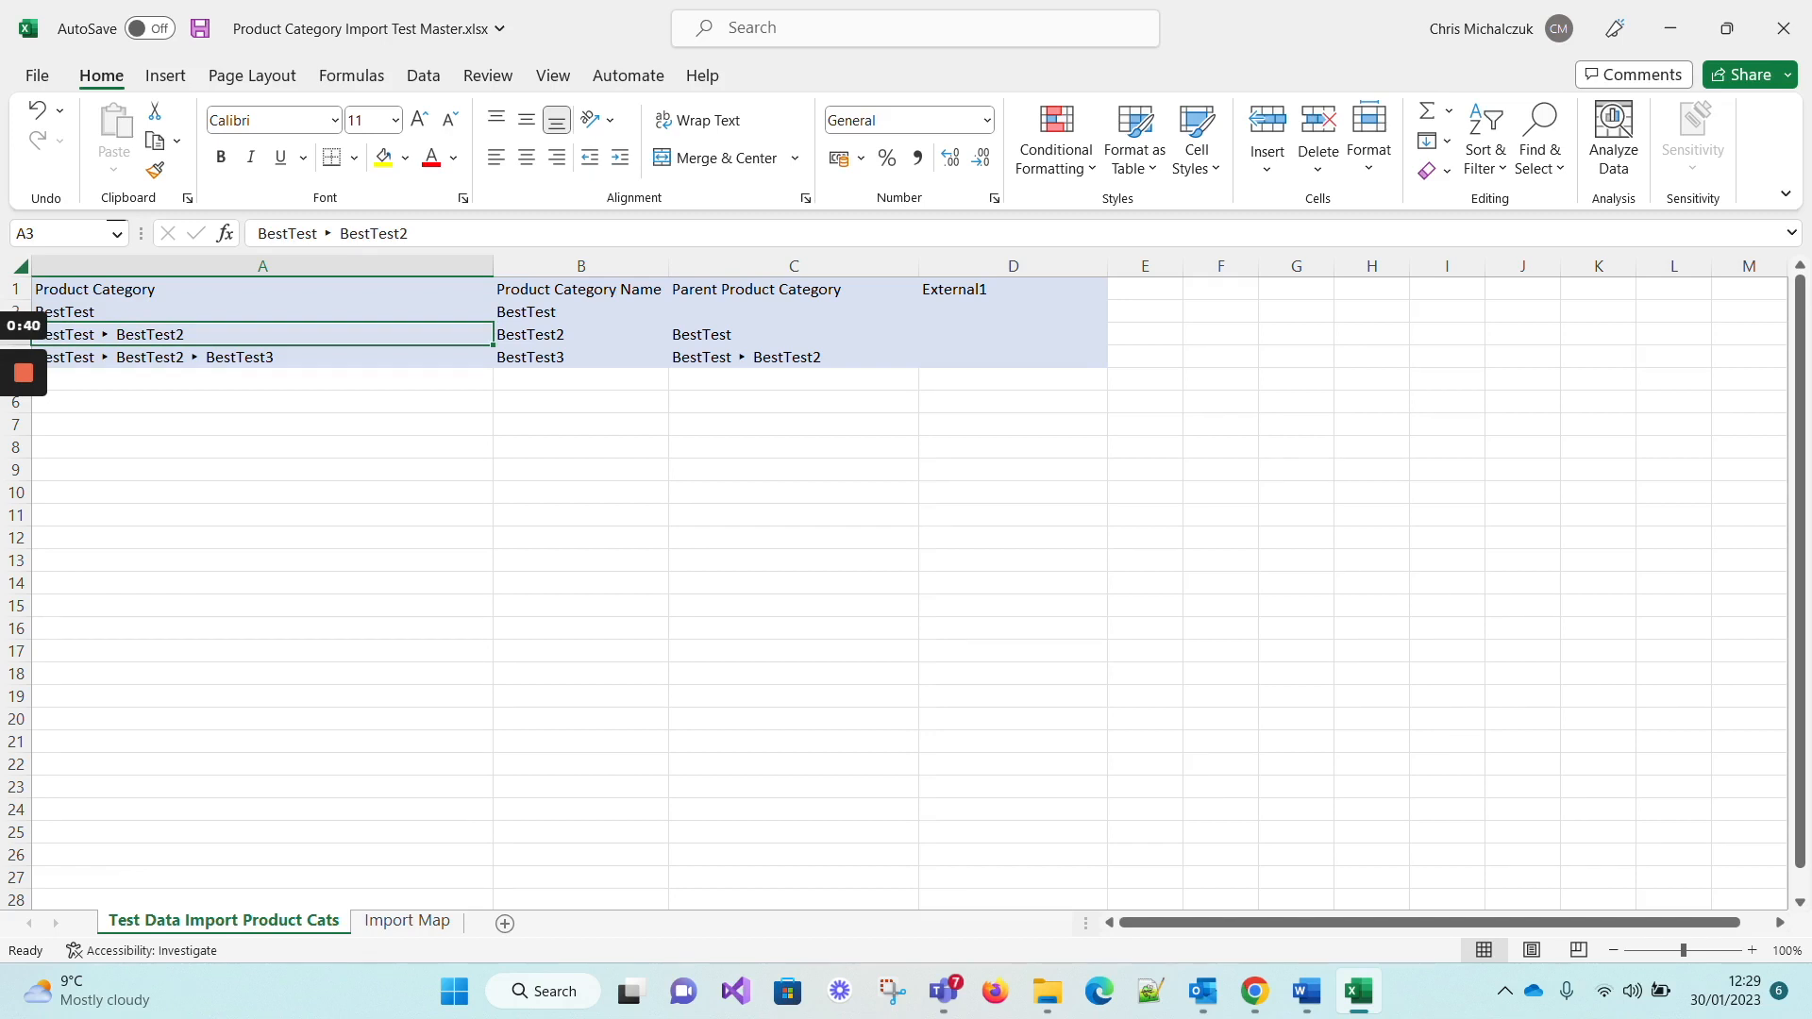
drag(1012, 311, 1012, 357)
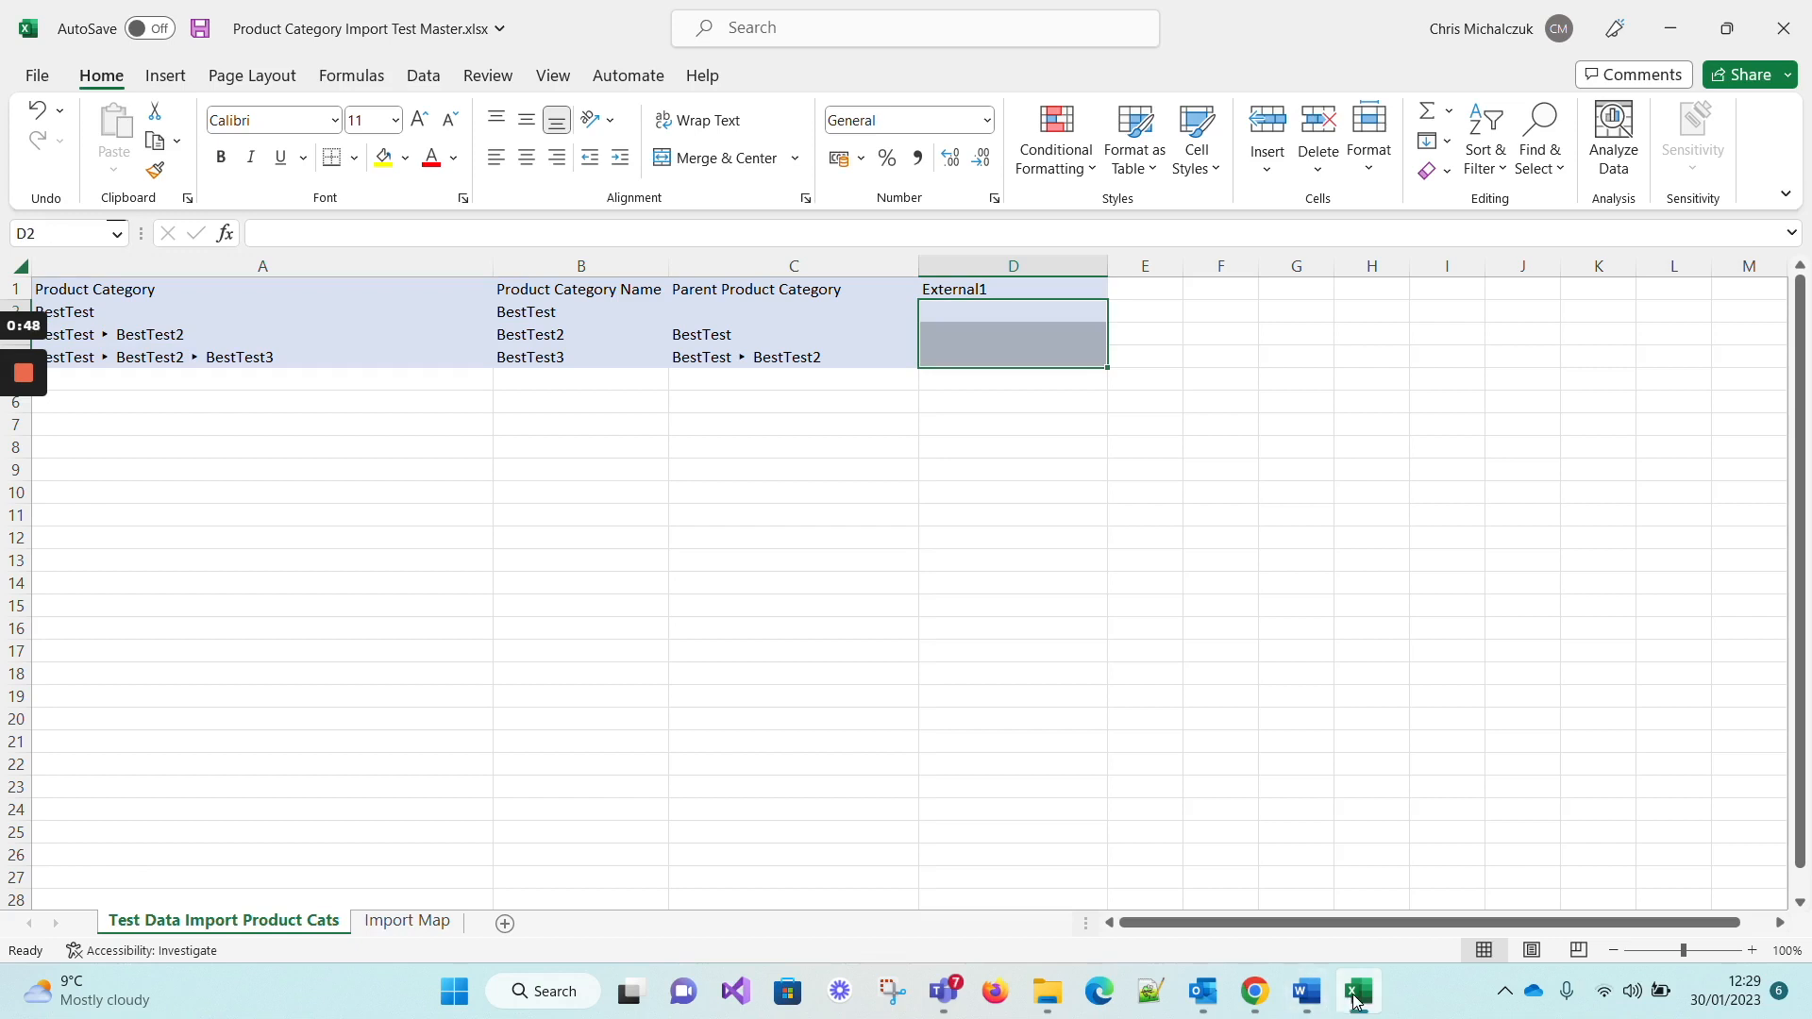
- Close the test workbook without saving changes and return to the Categories List in Chrome
mouse_move(1356, 999)
click(1460, 789)
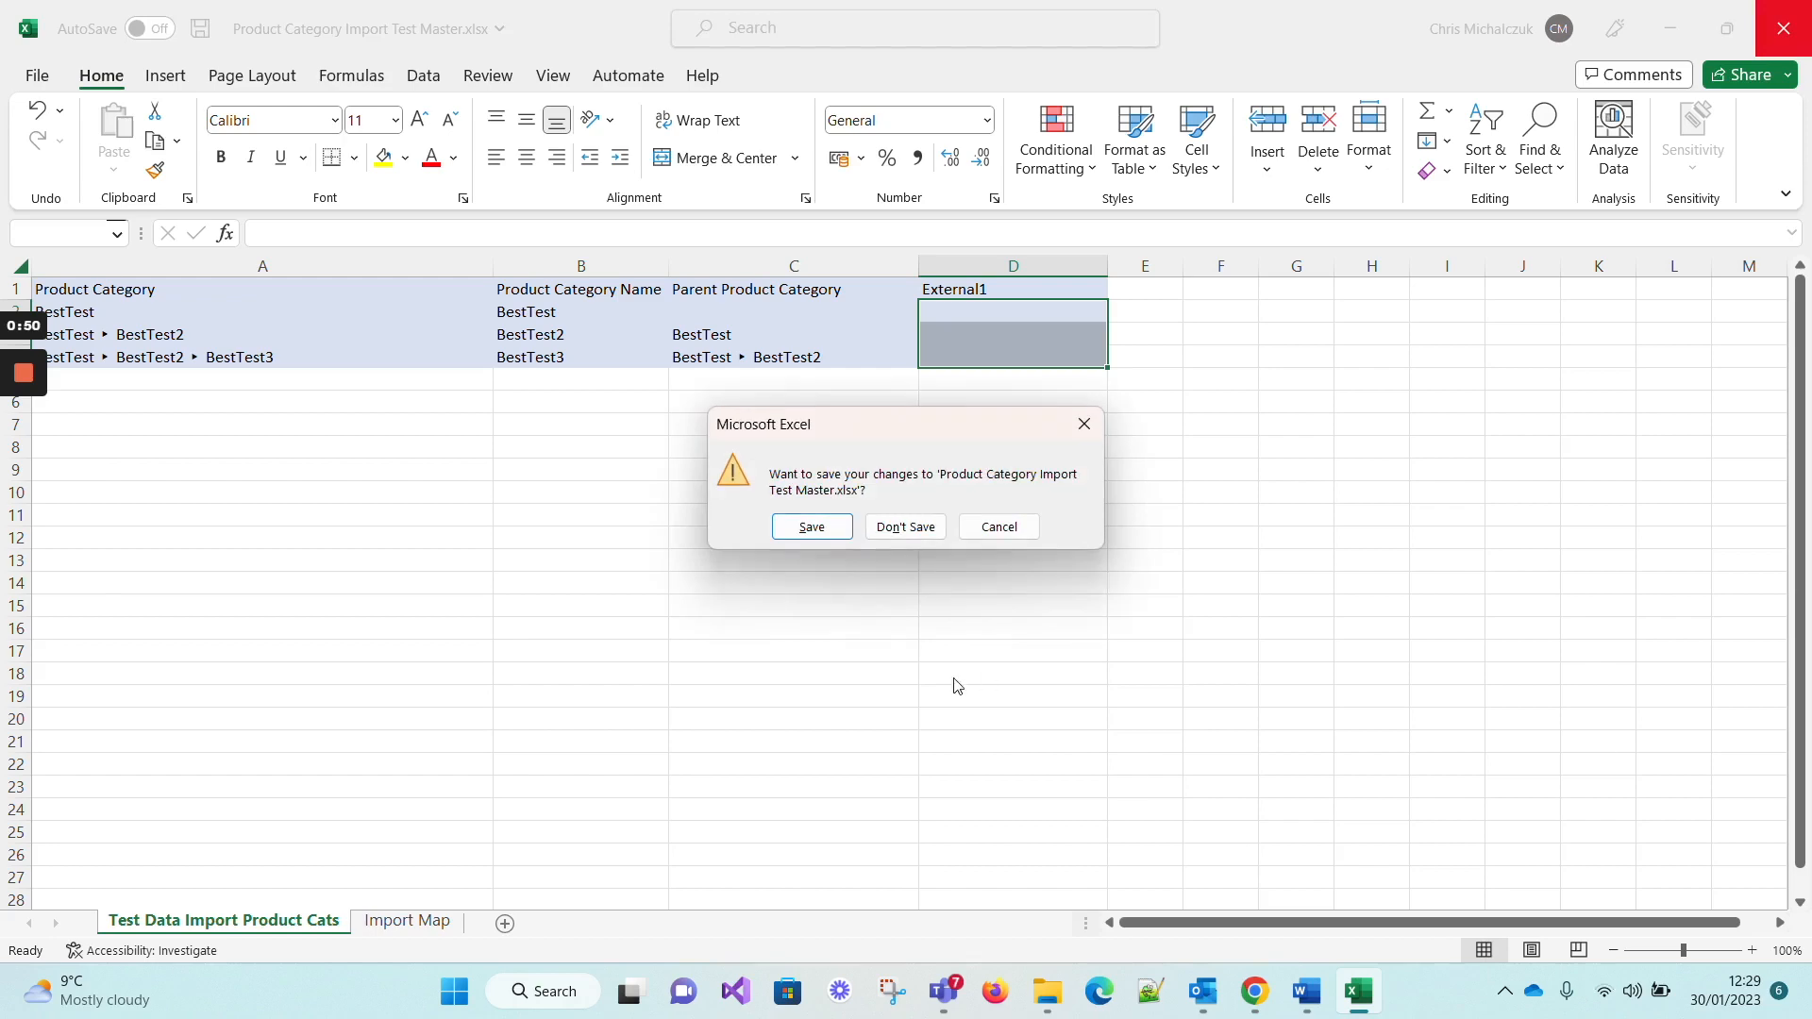
click(906, 527)
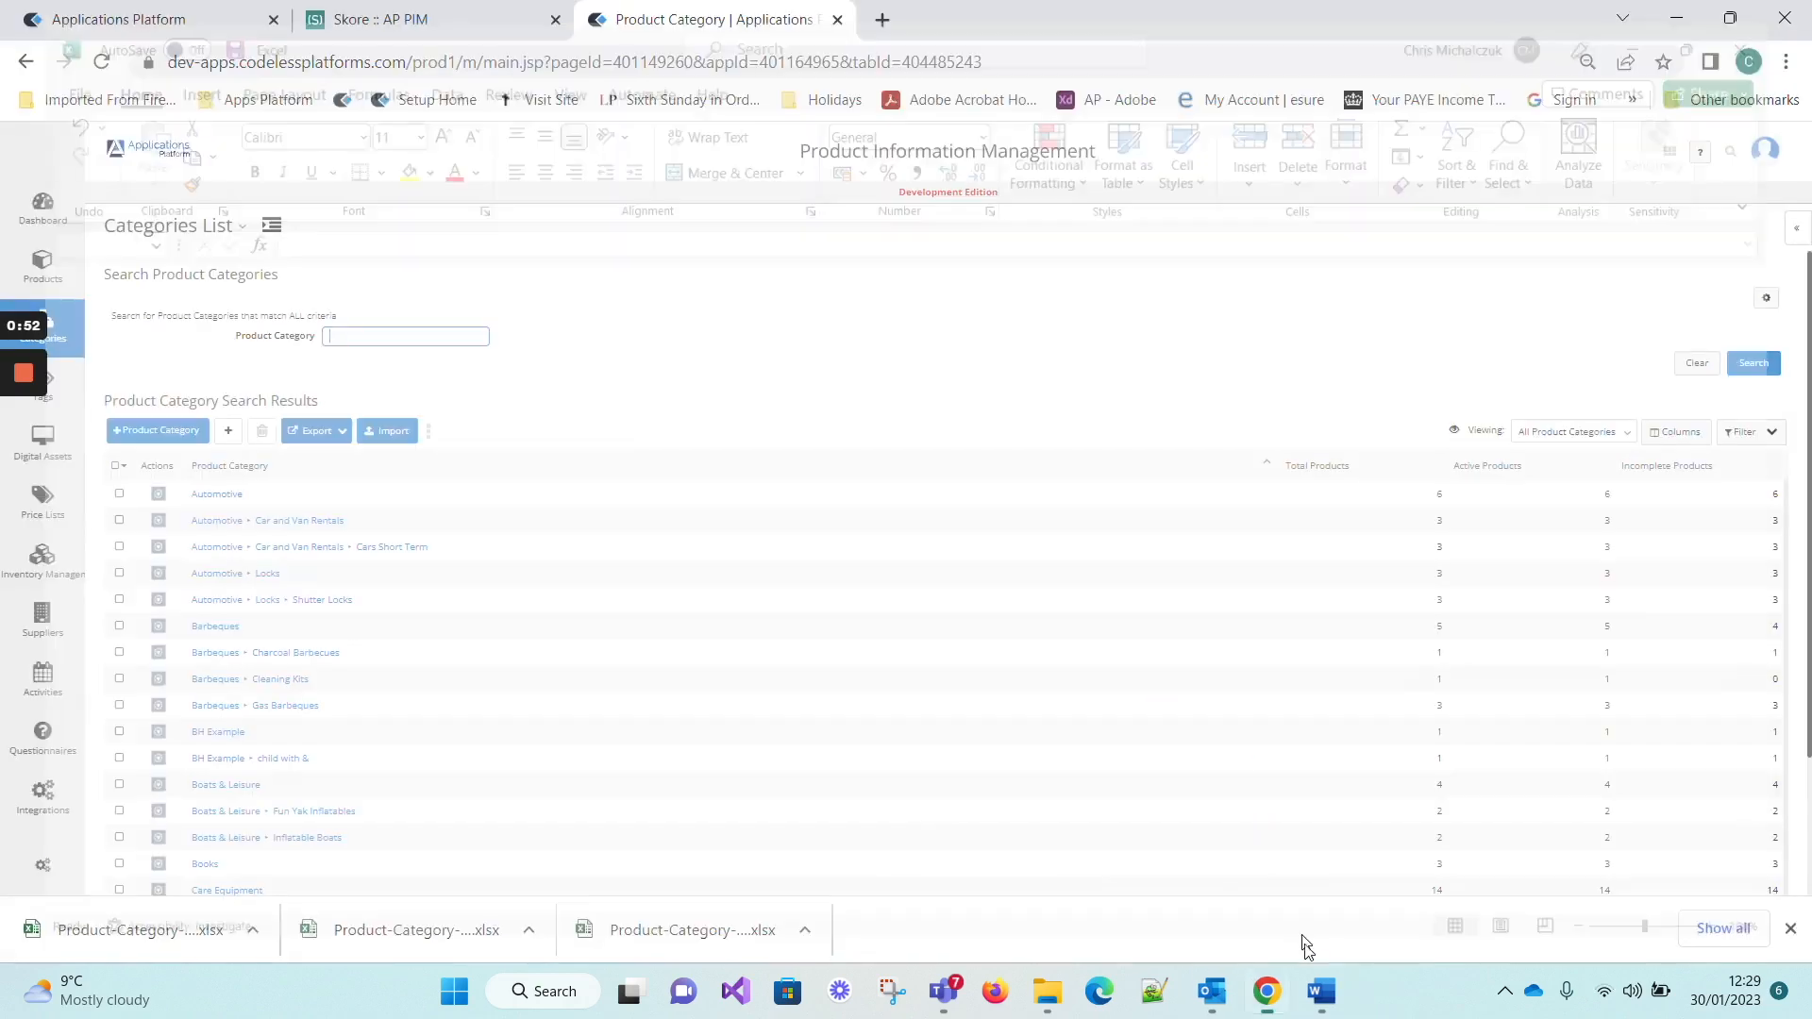
click(1275, 998)
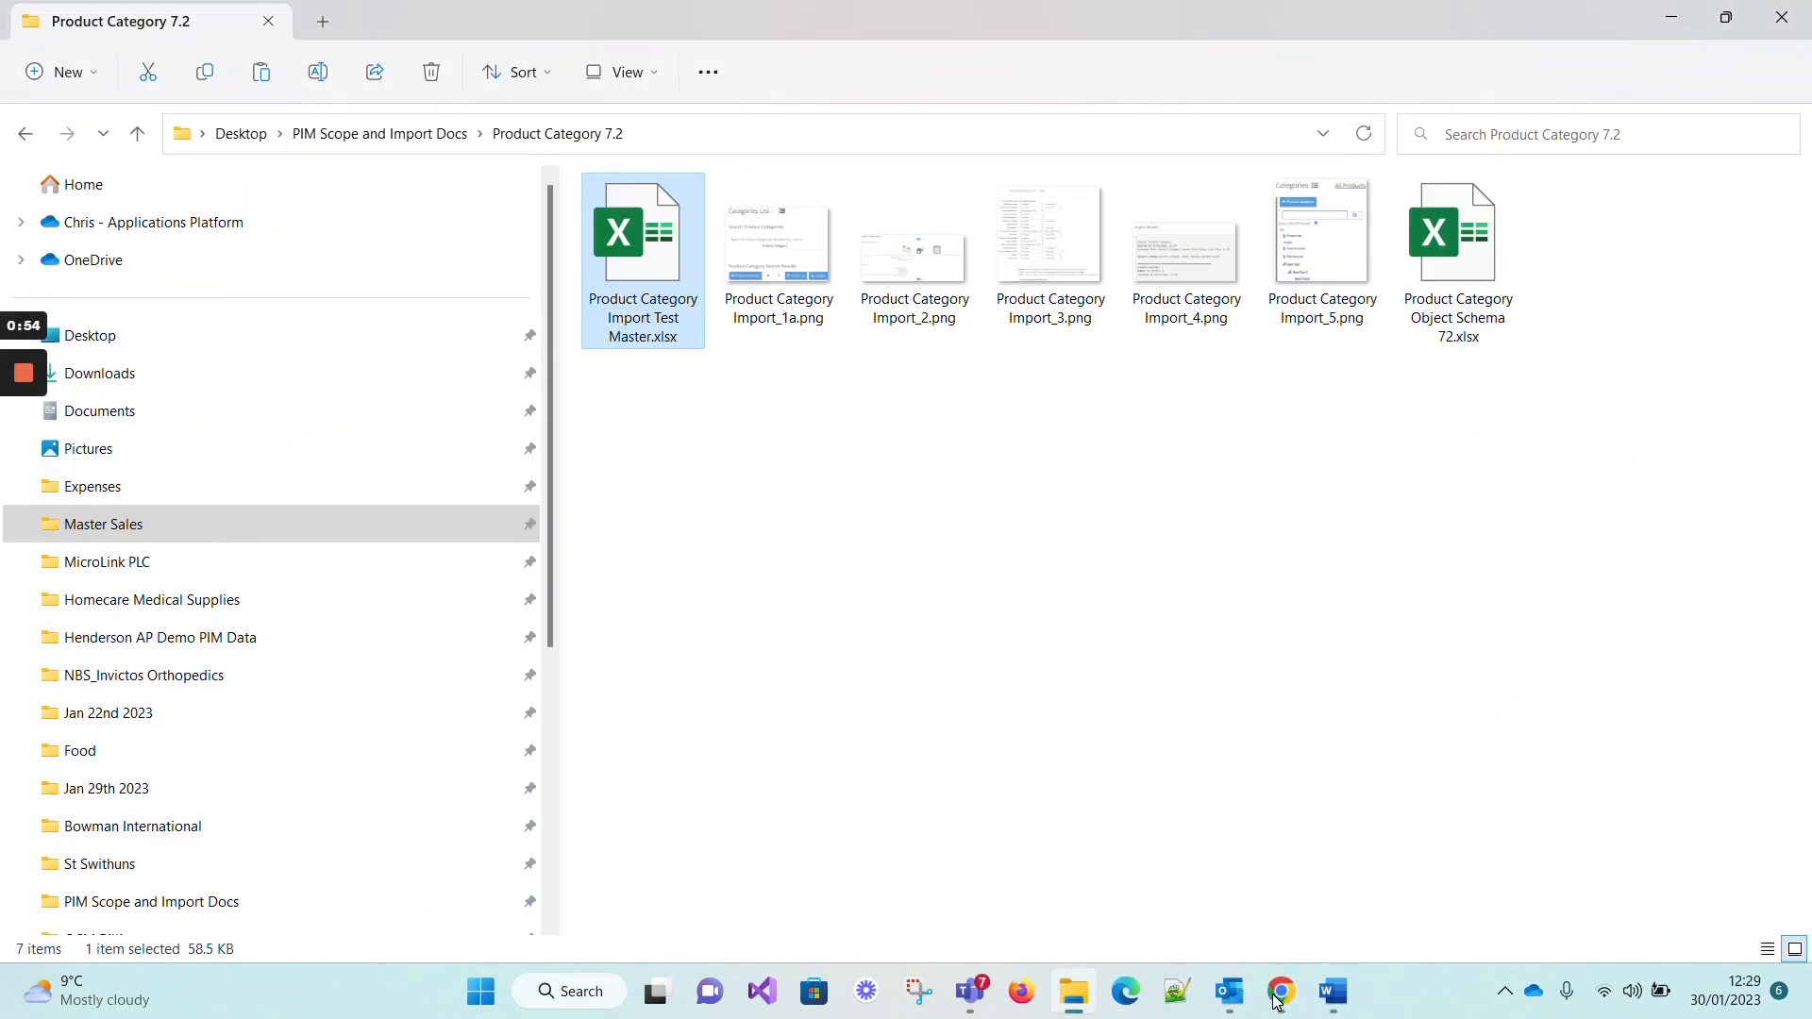
click(1279, 993)
- Start a product category import with Product Category Import Test Master.xlsx, using the Create new records action, and proceed to field mapping
mouse_move(41, 275)
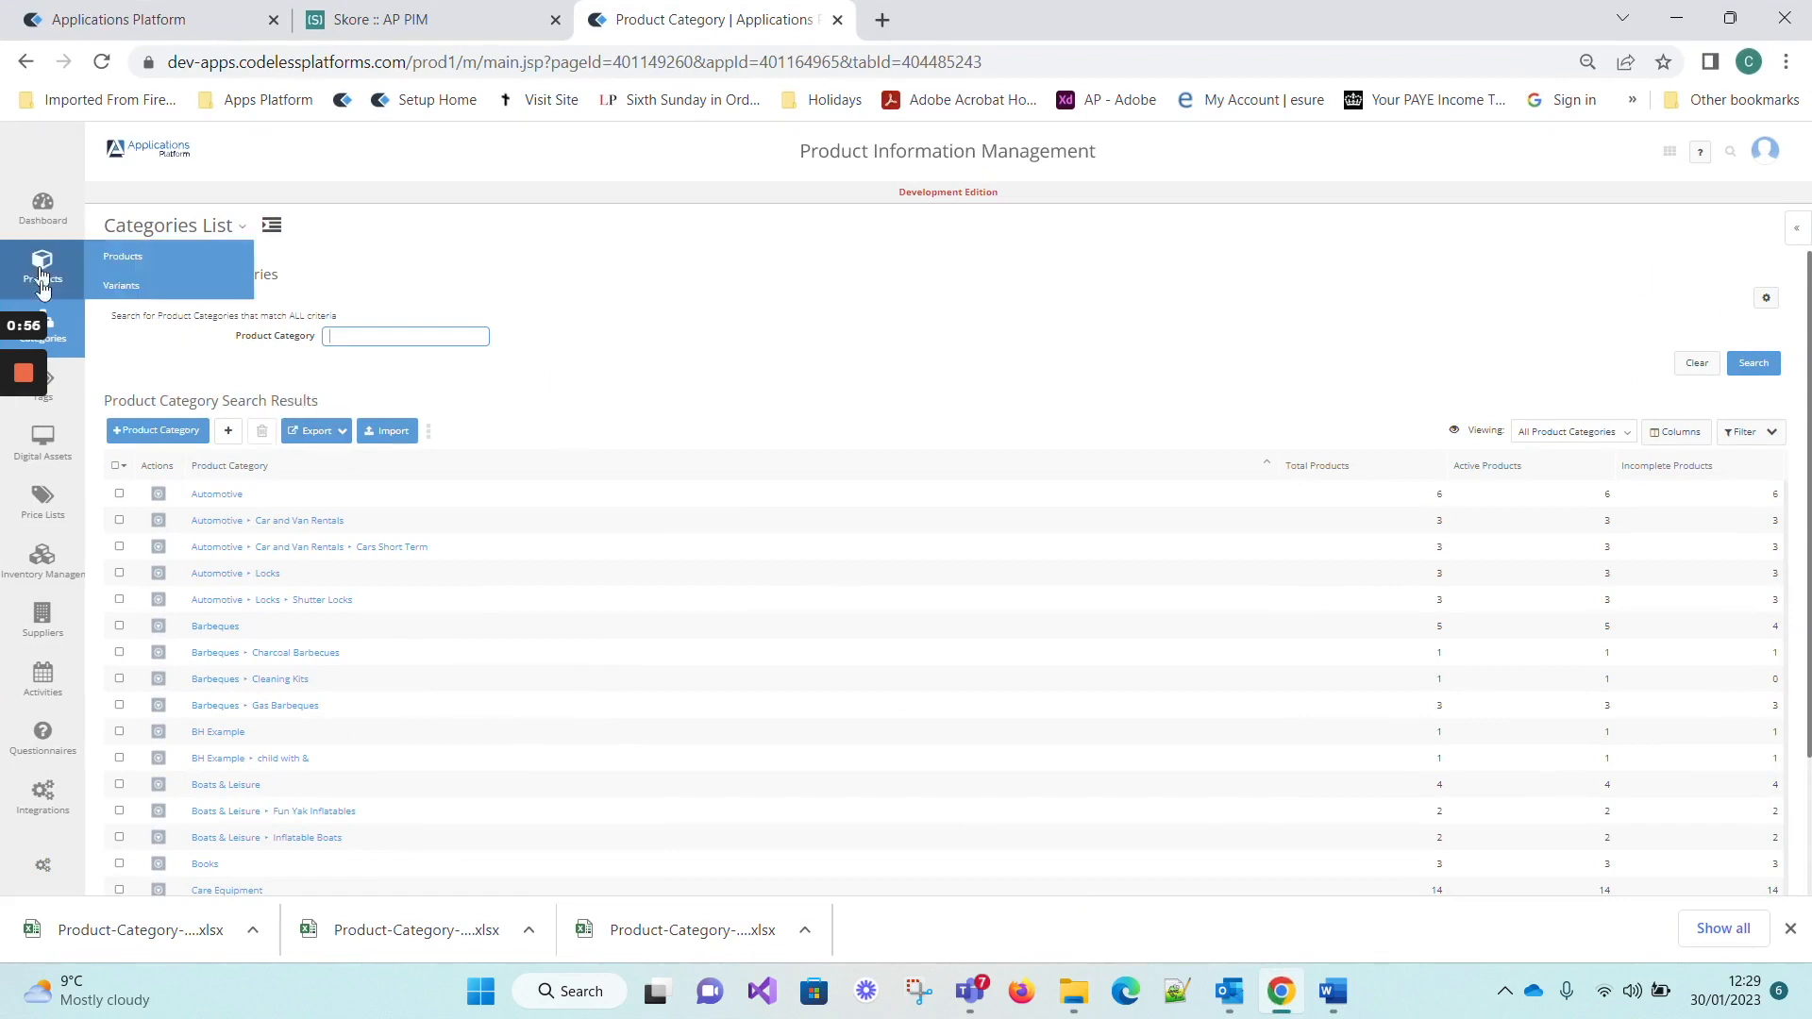
mouse_move(42, 323)
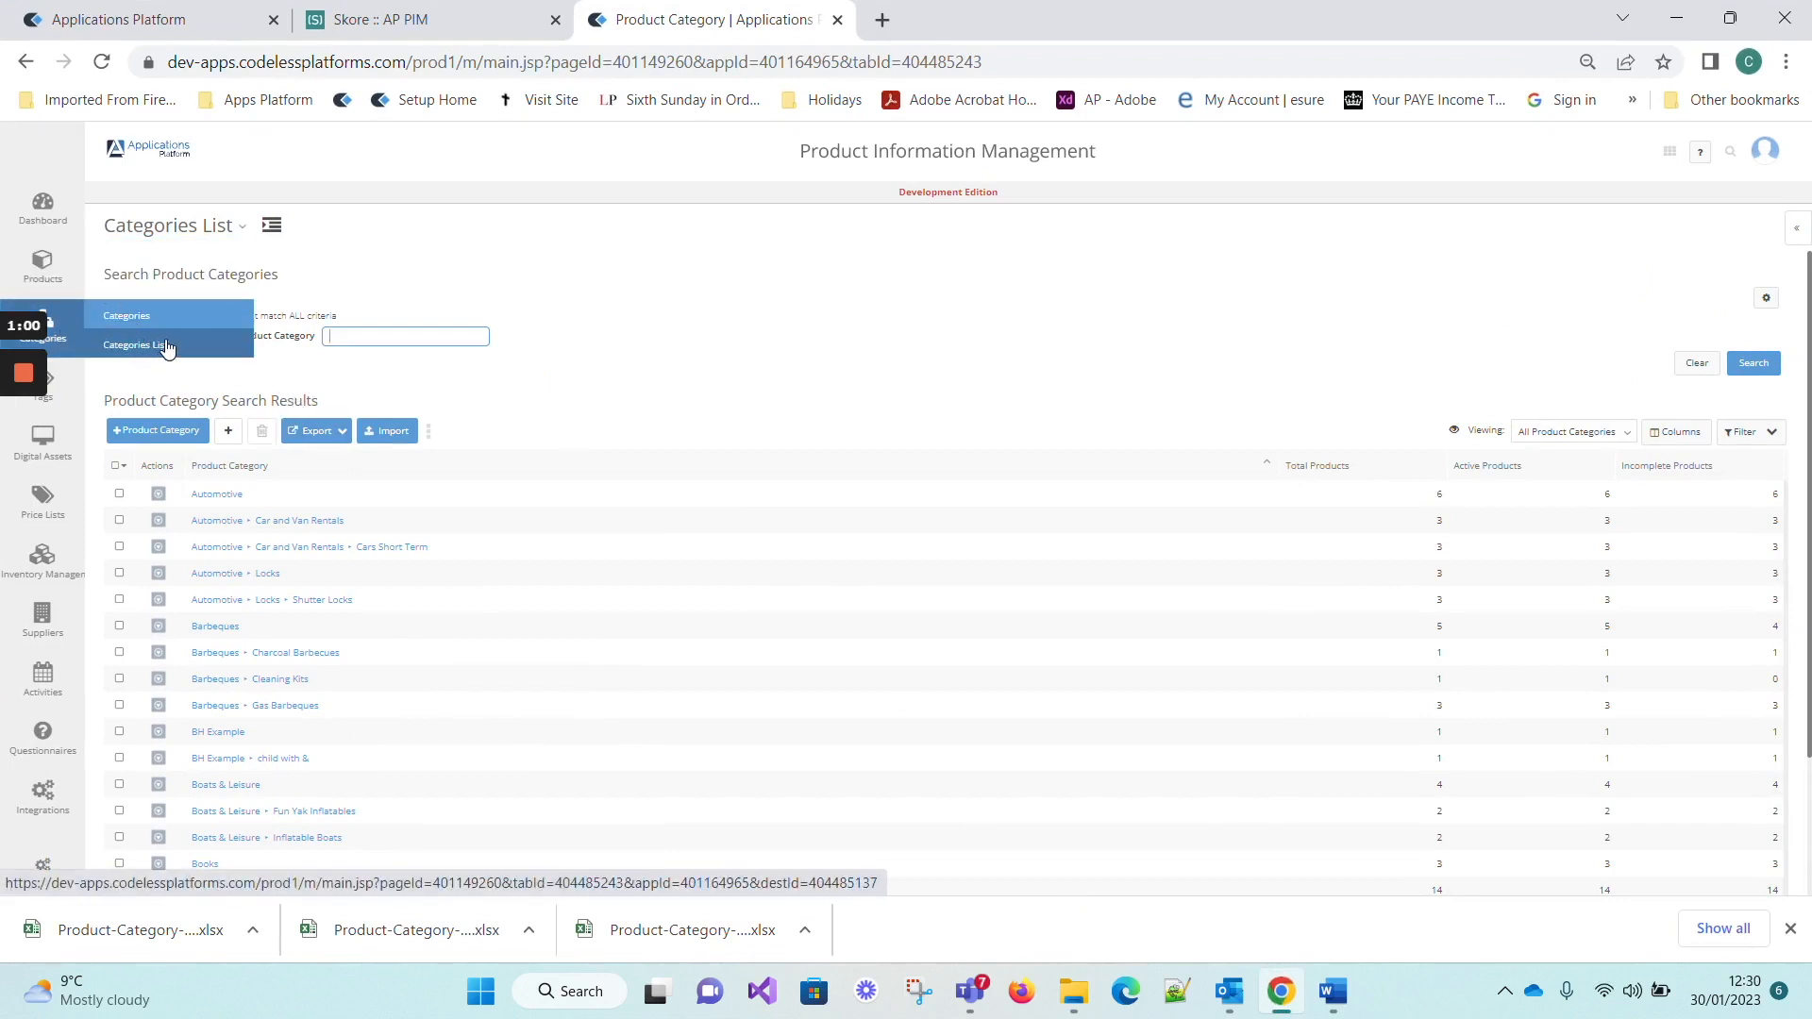
click(393, 434)
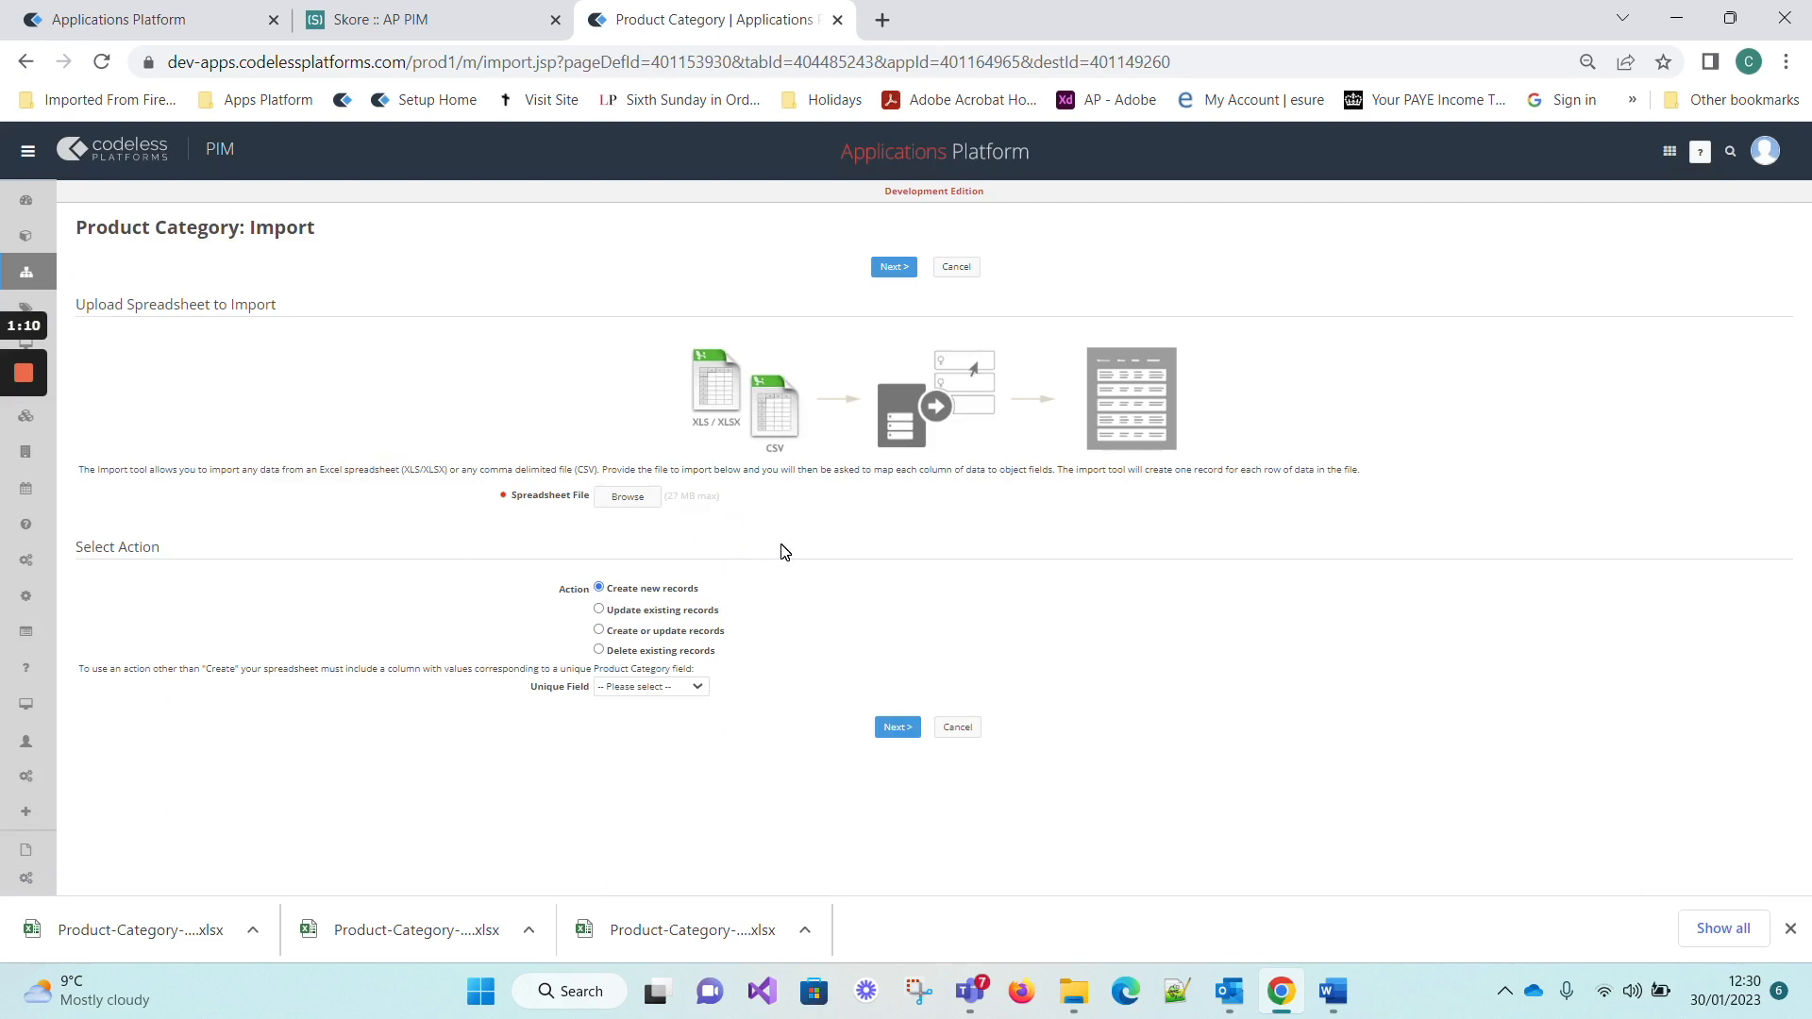
click(627, 496)
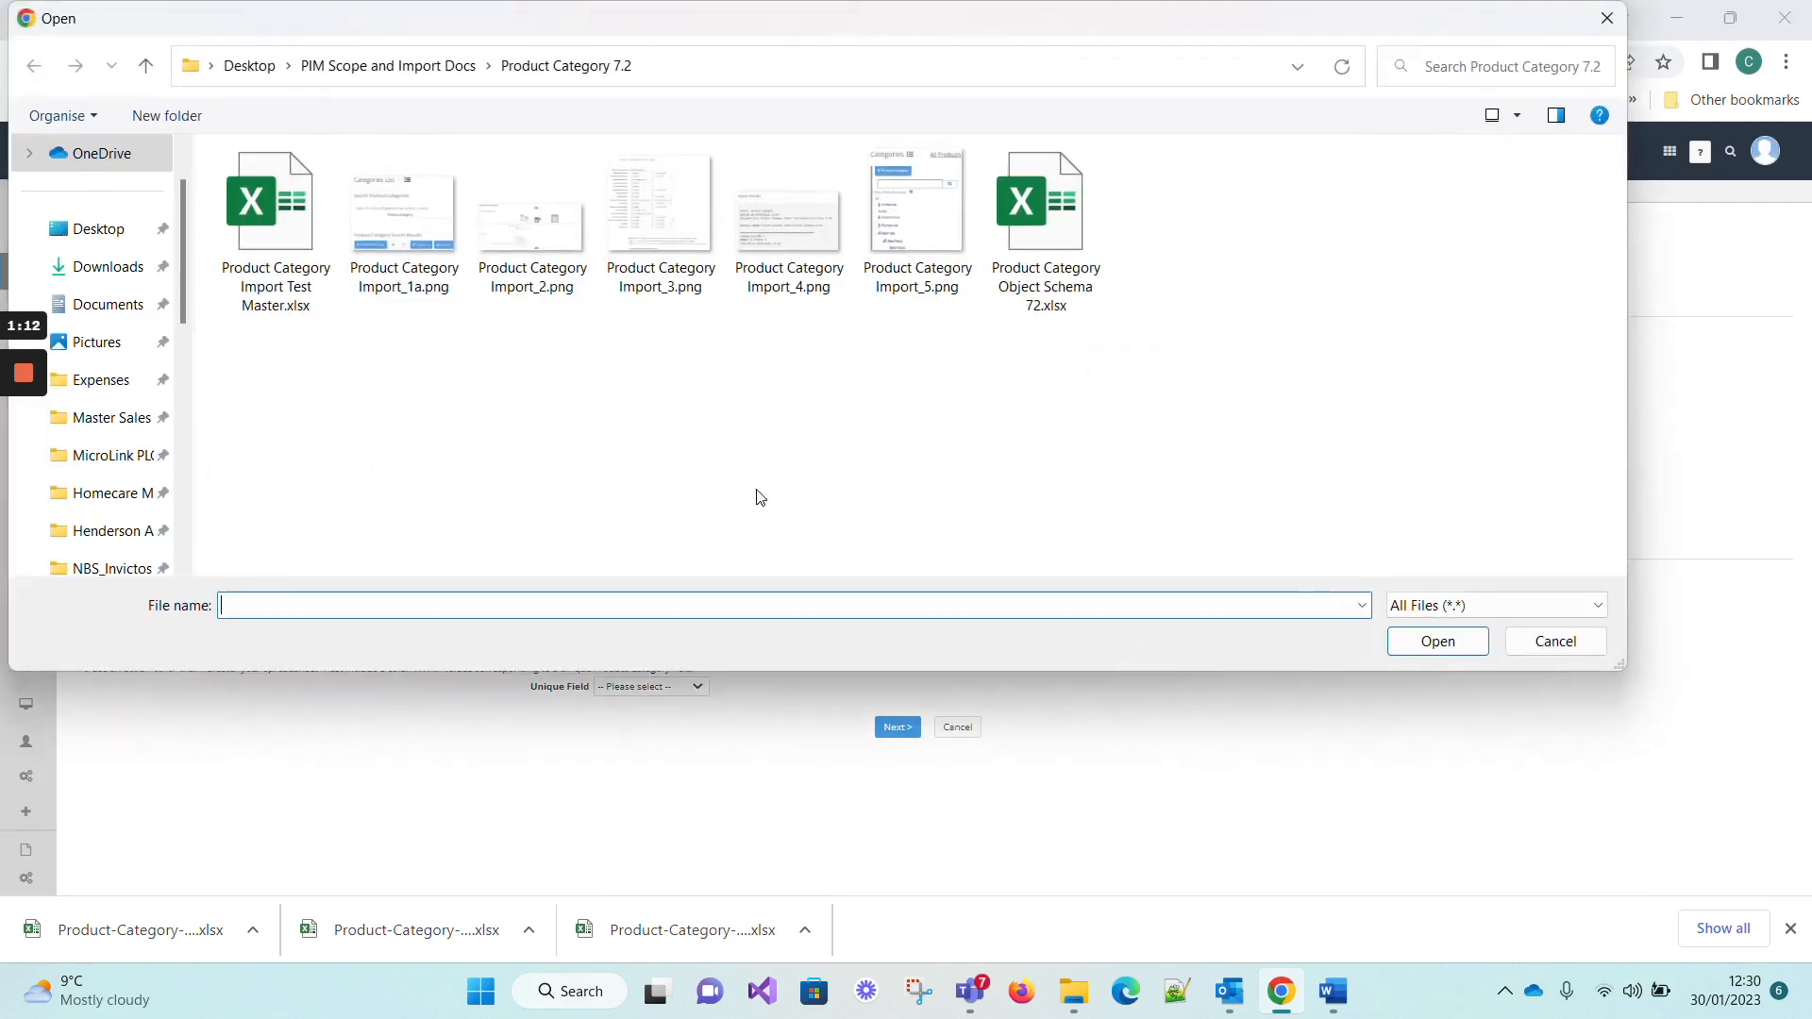
click(275, 255)
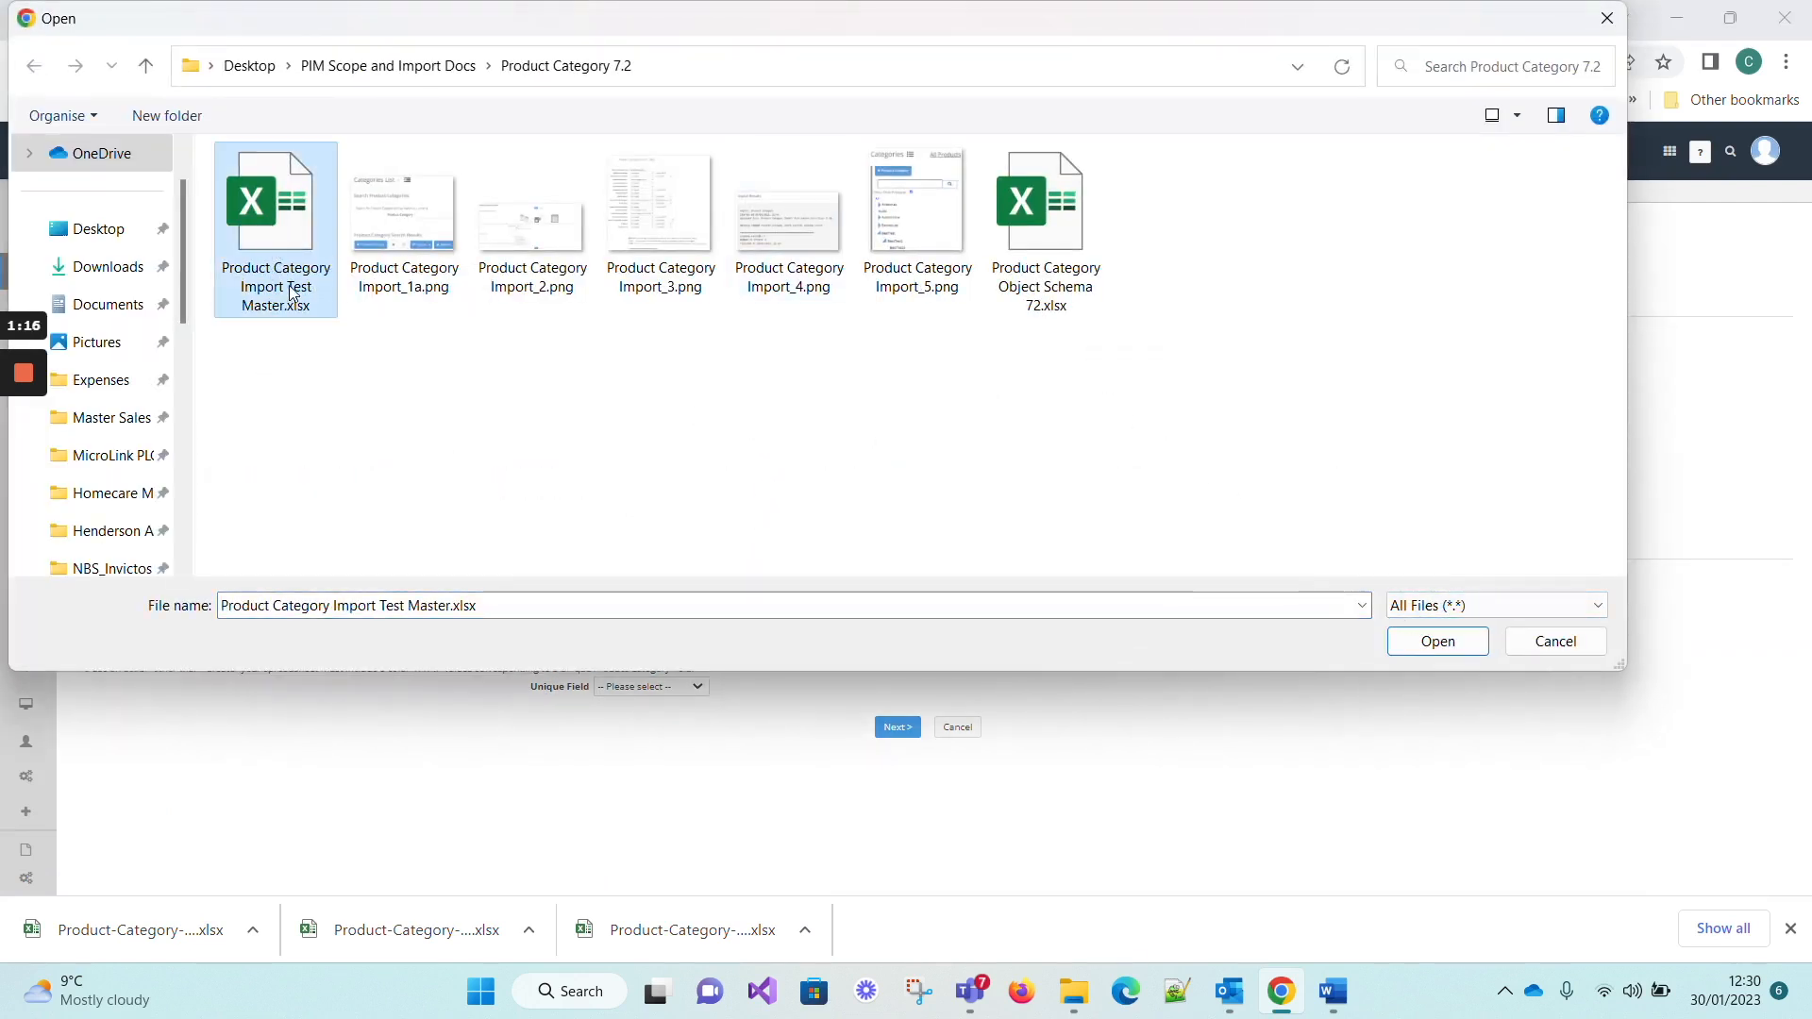
click(1439, 642)
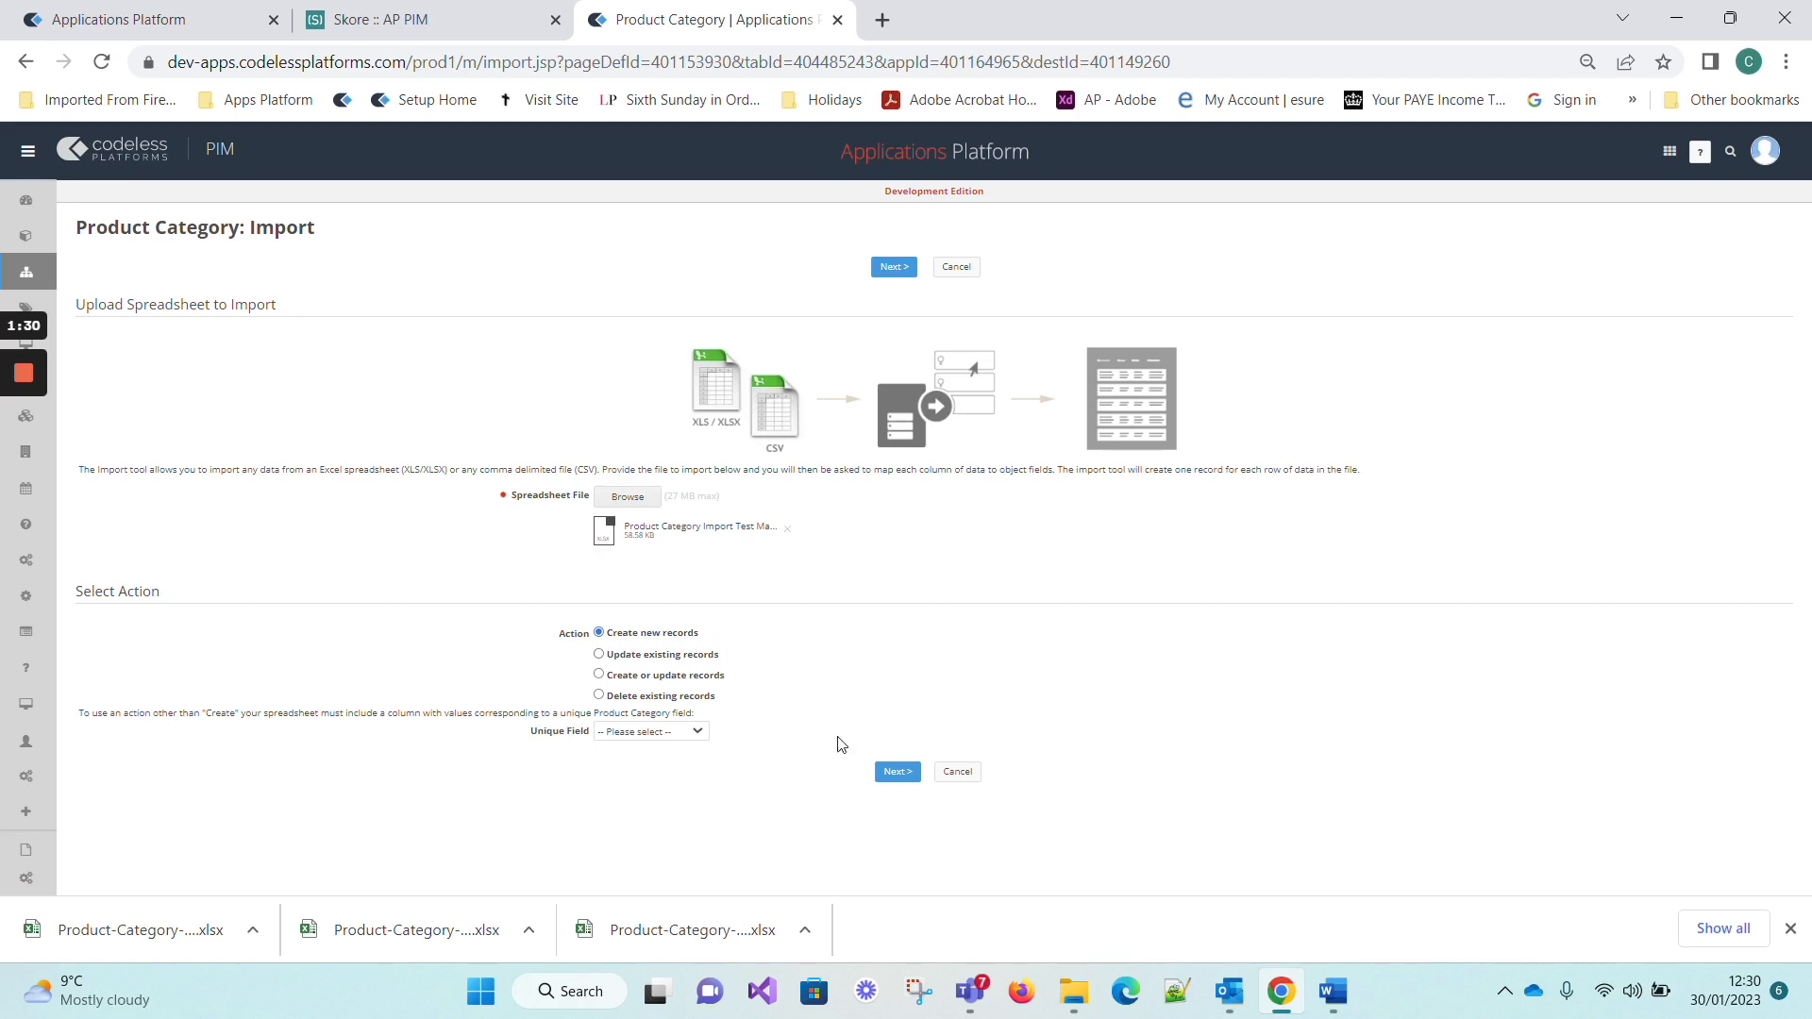
click(899, 773)
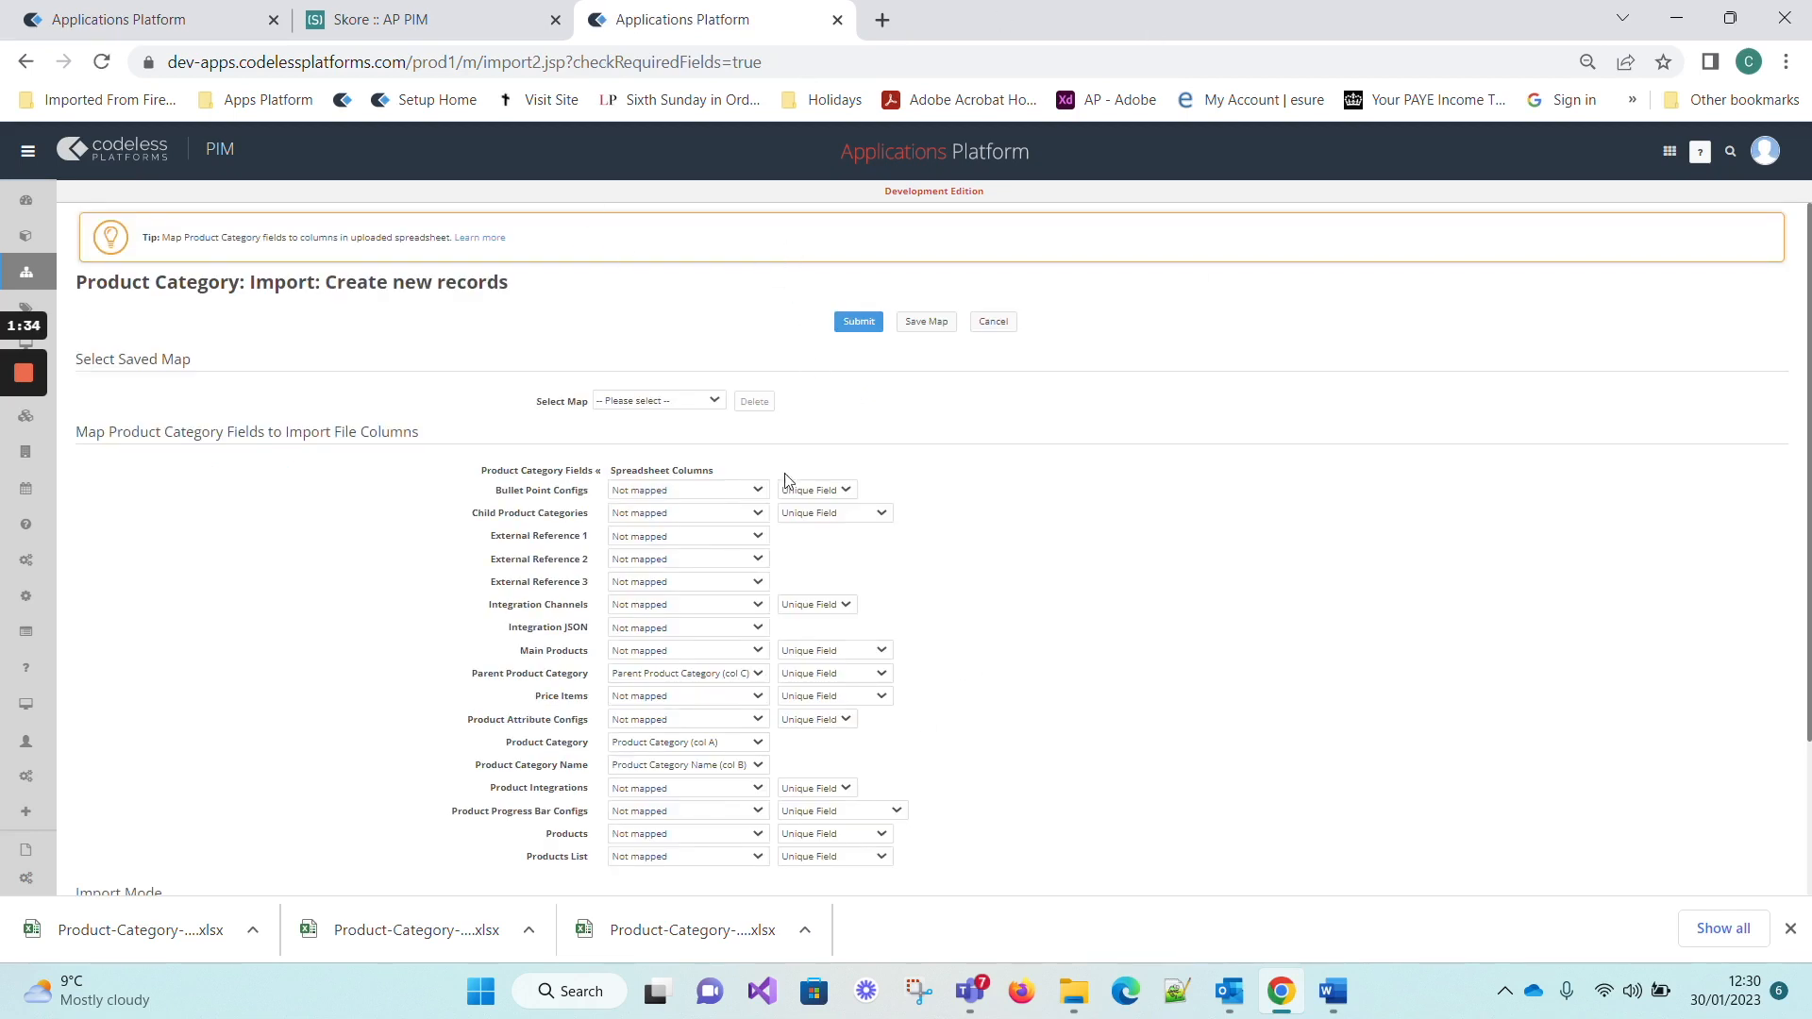
- Check the spreadsheet columns mapped to Parent Product Category, Product Category and Product Category Name
scroll(699, 501, down, 1)
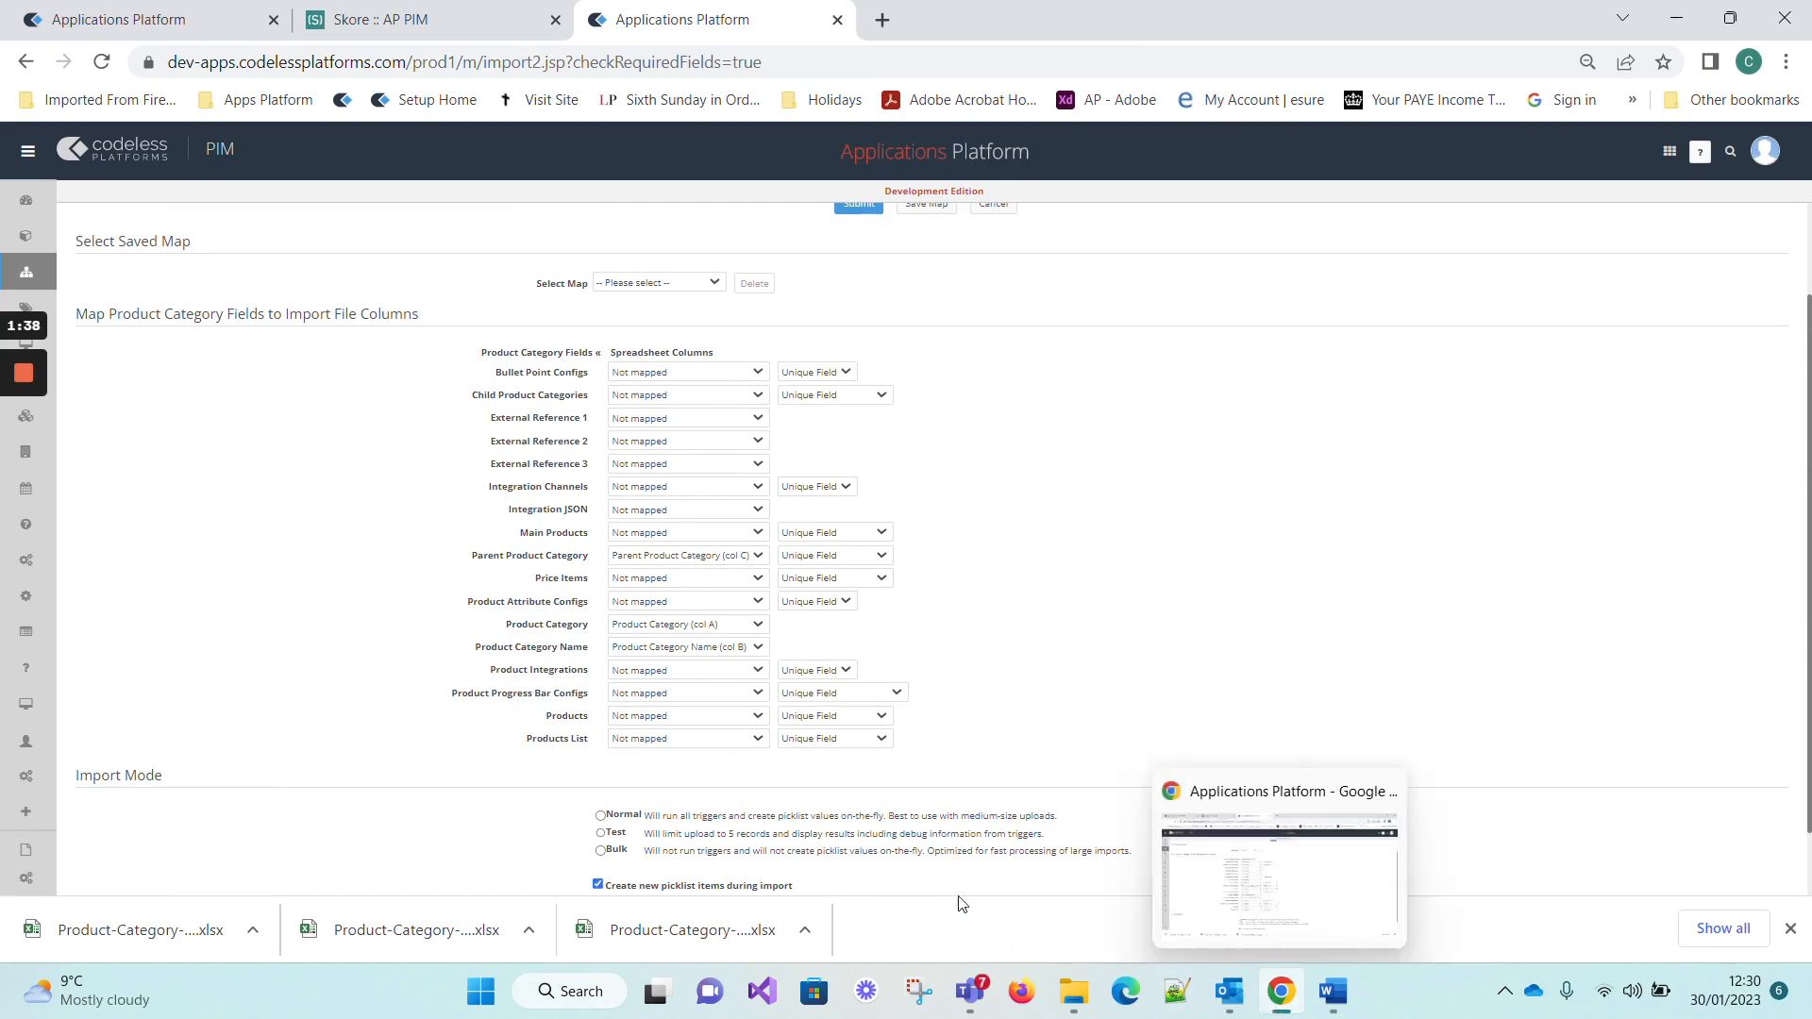
click(684, 558)
click(684, 559)
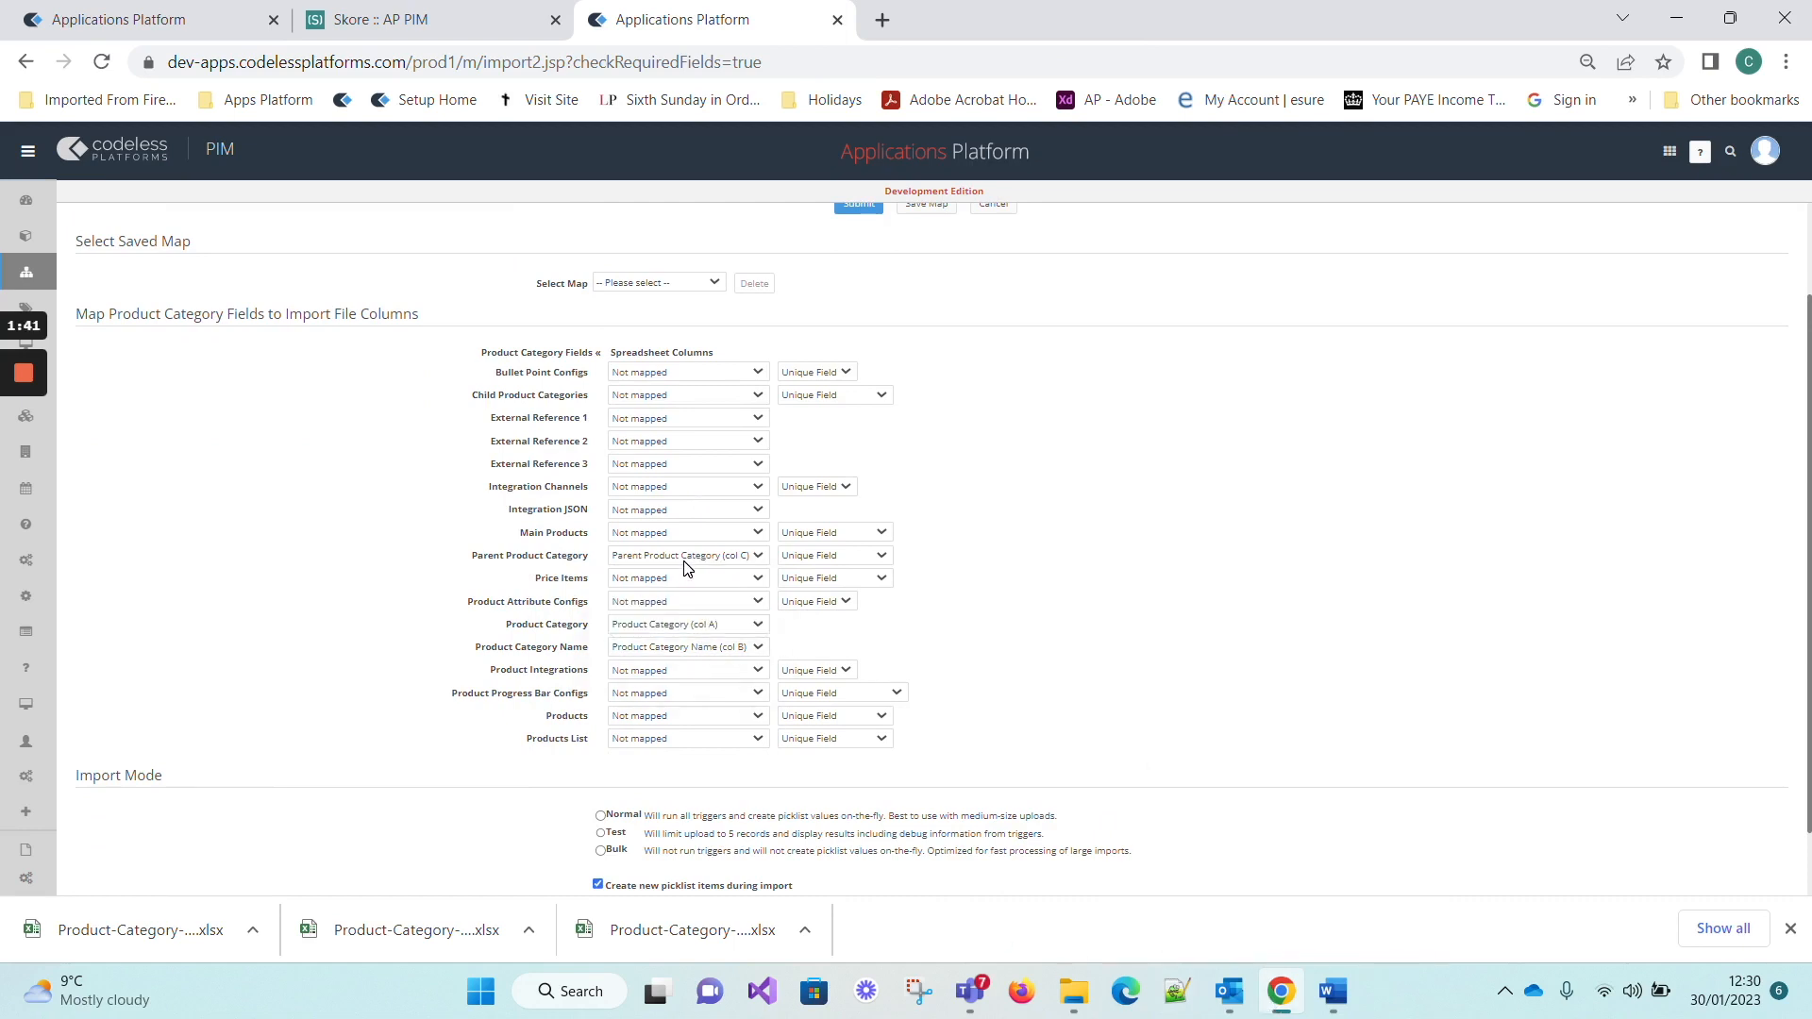
click(698, 626)
click(697, 626)
click(693, 648)
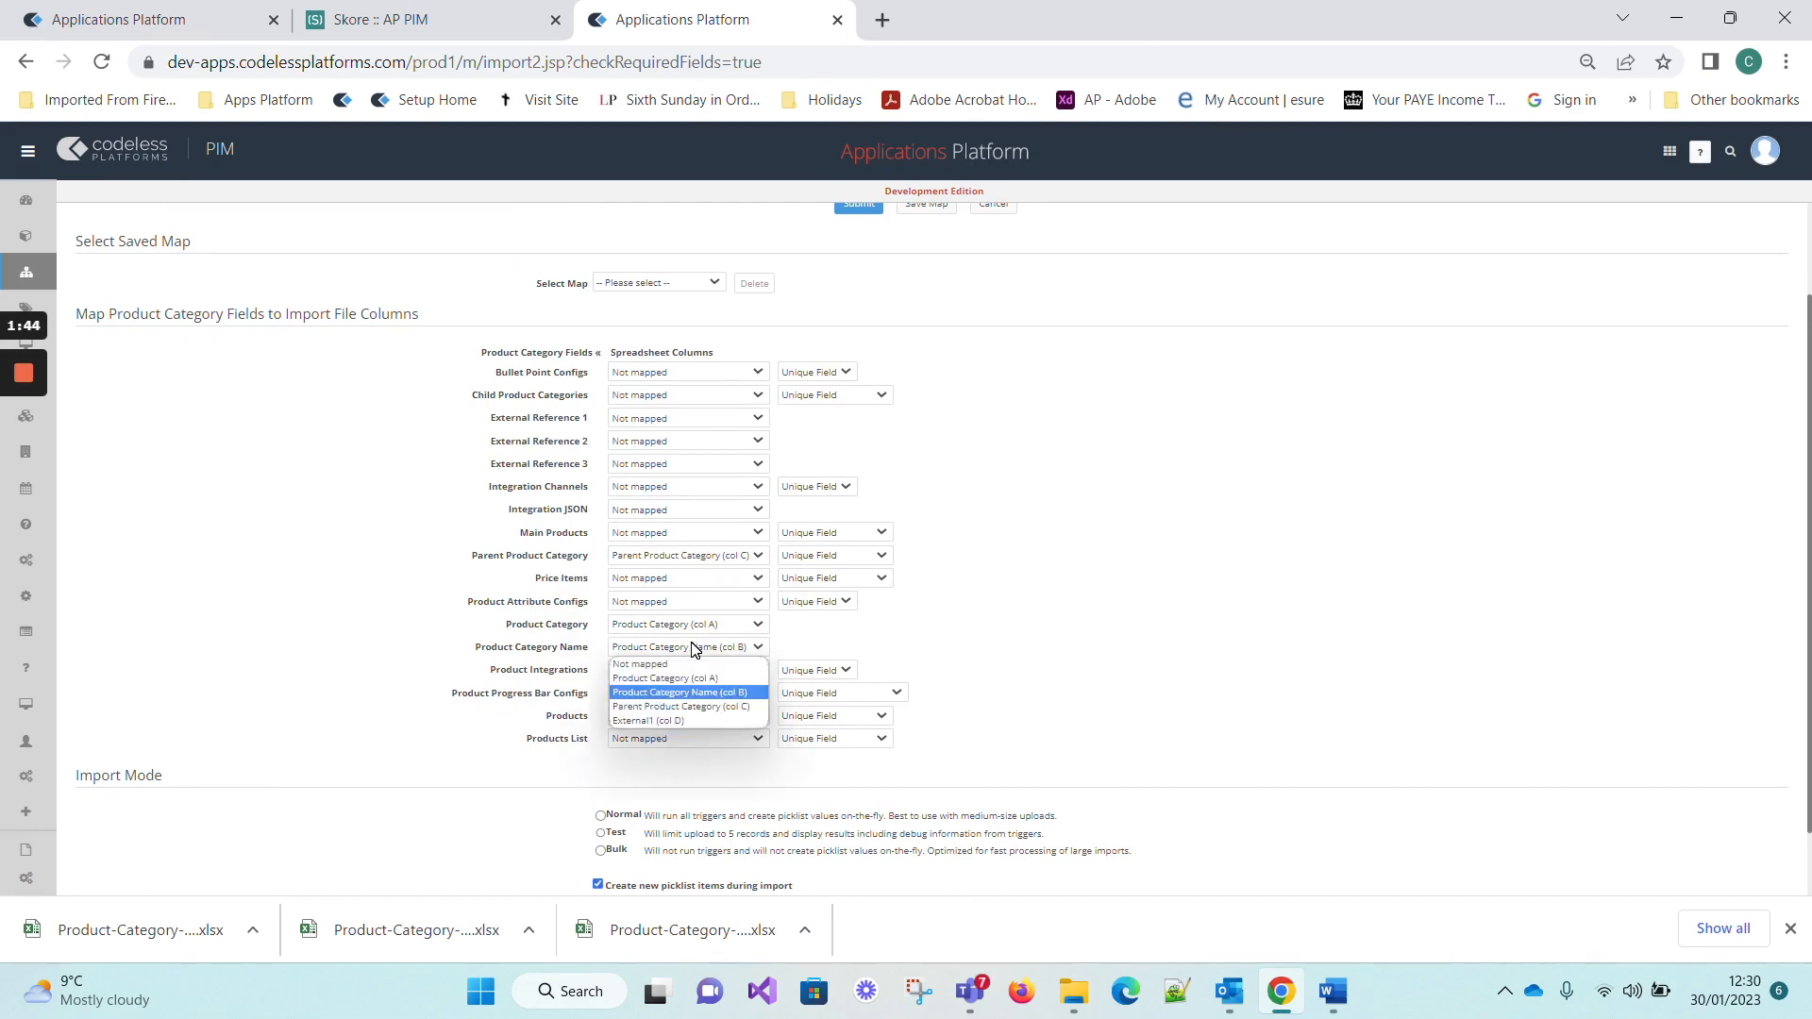
click(691, 647)
- Apply the saved Product Category Import map, keeping External Reference 1 as the unique field for Parent Product Category
click(715, 283)
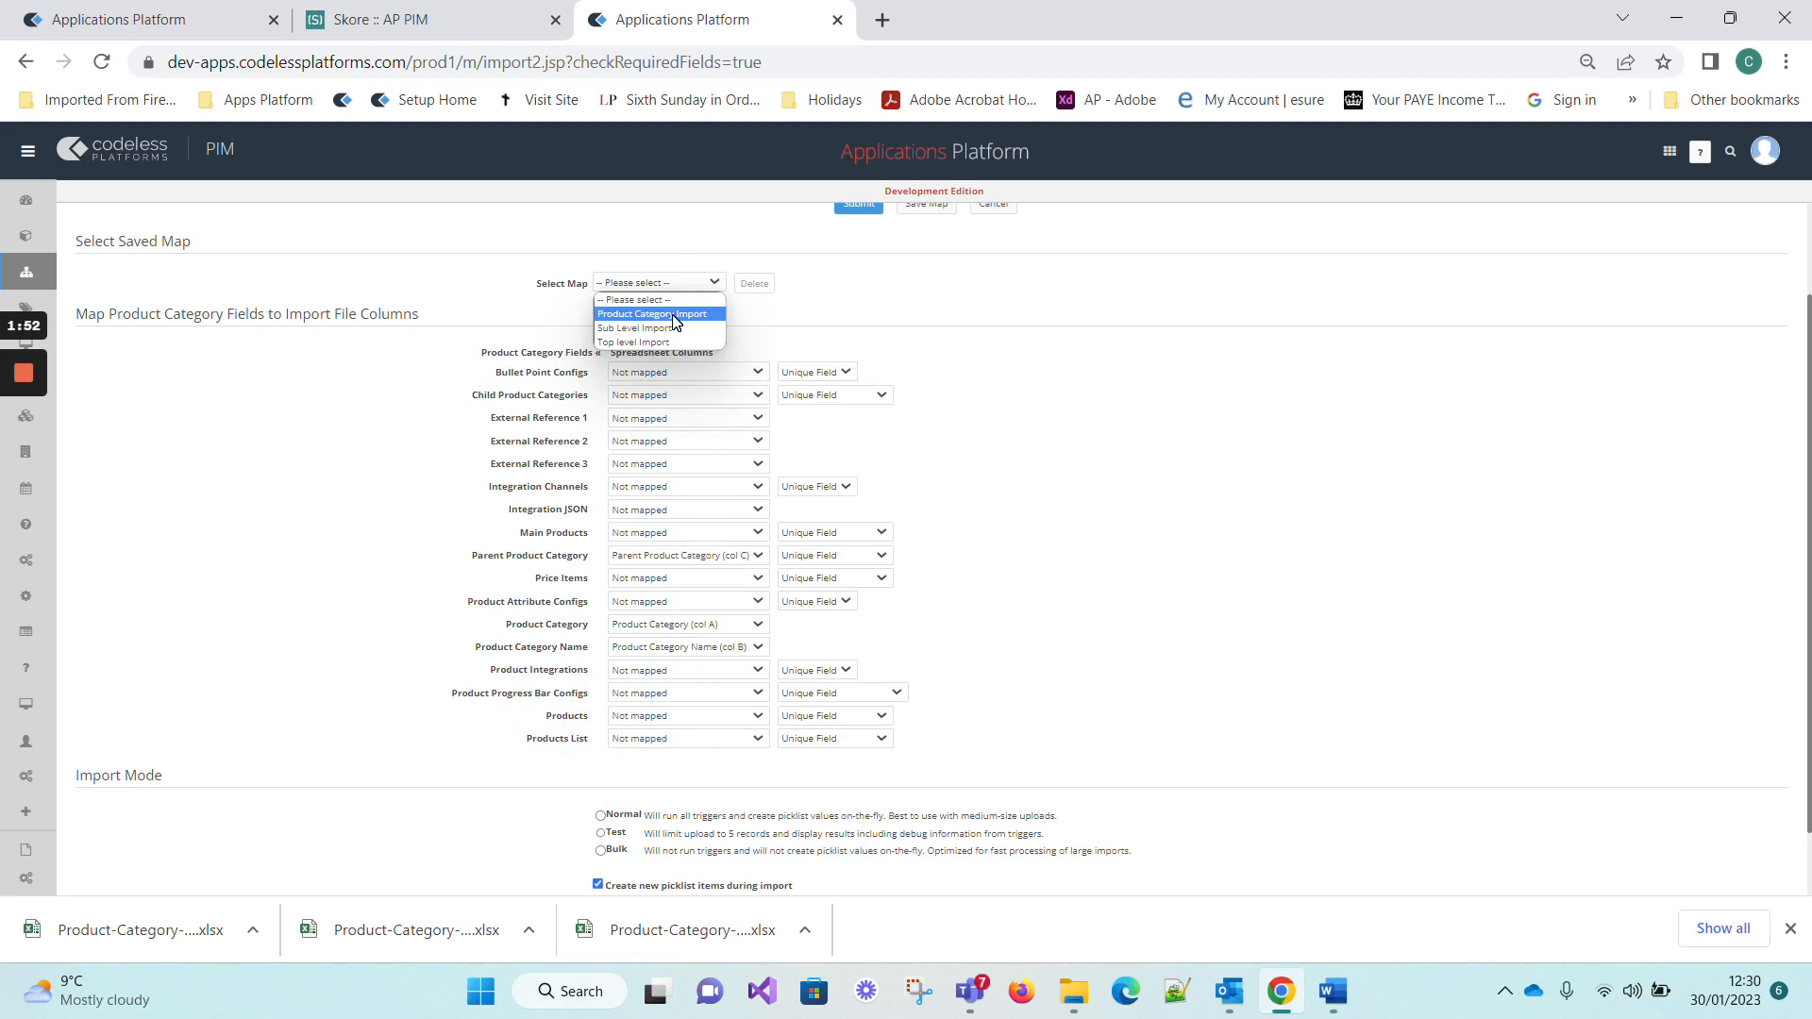
click(694, 315)
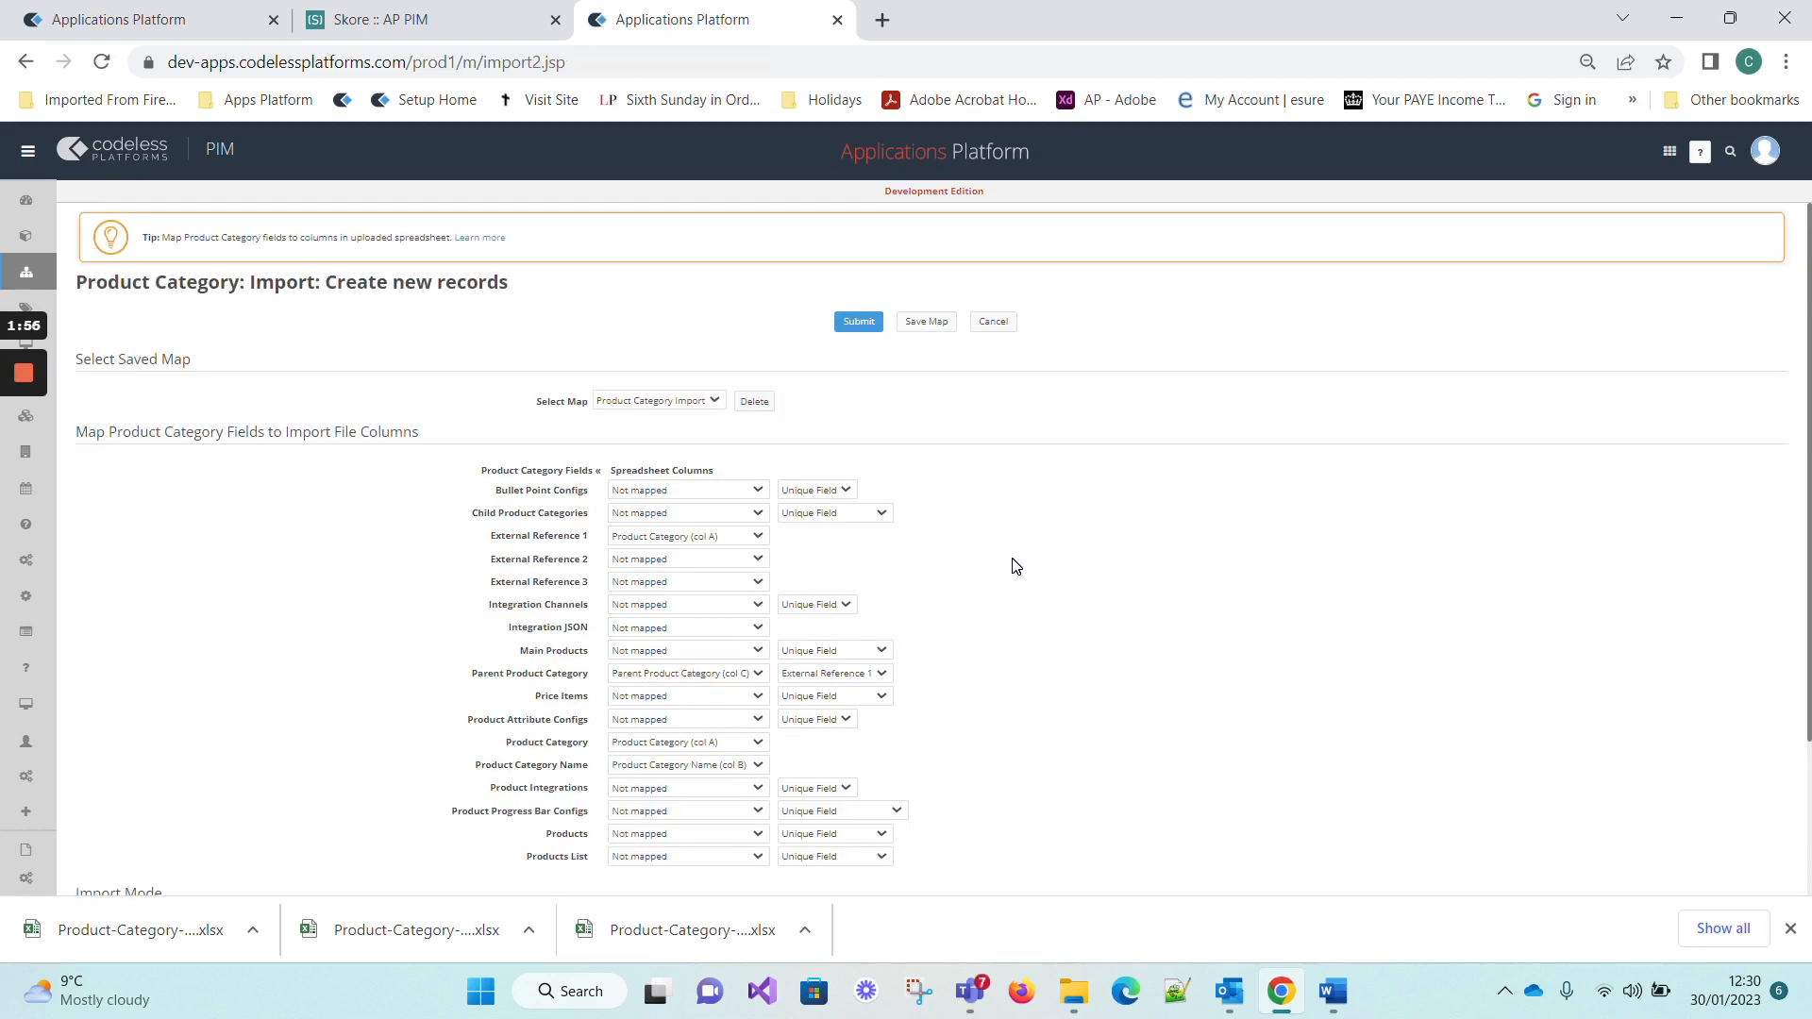
scroll(1014, 568, down, 3)
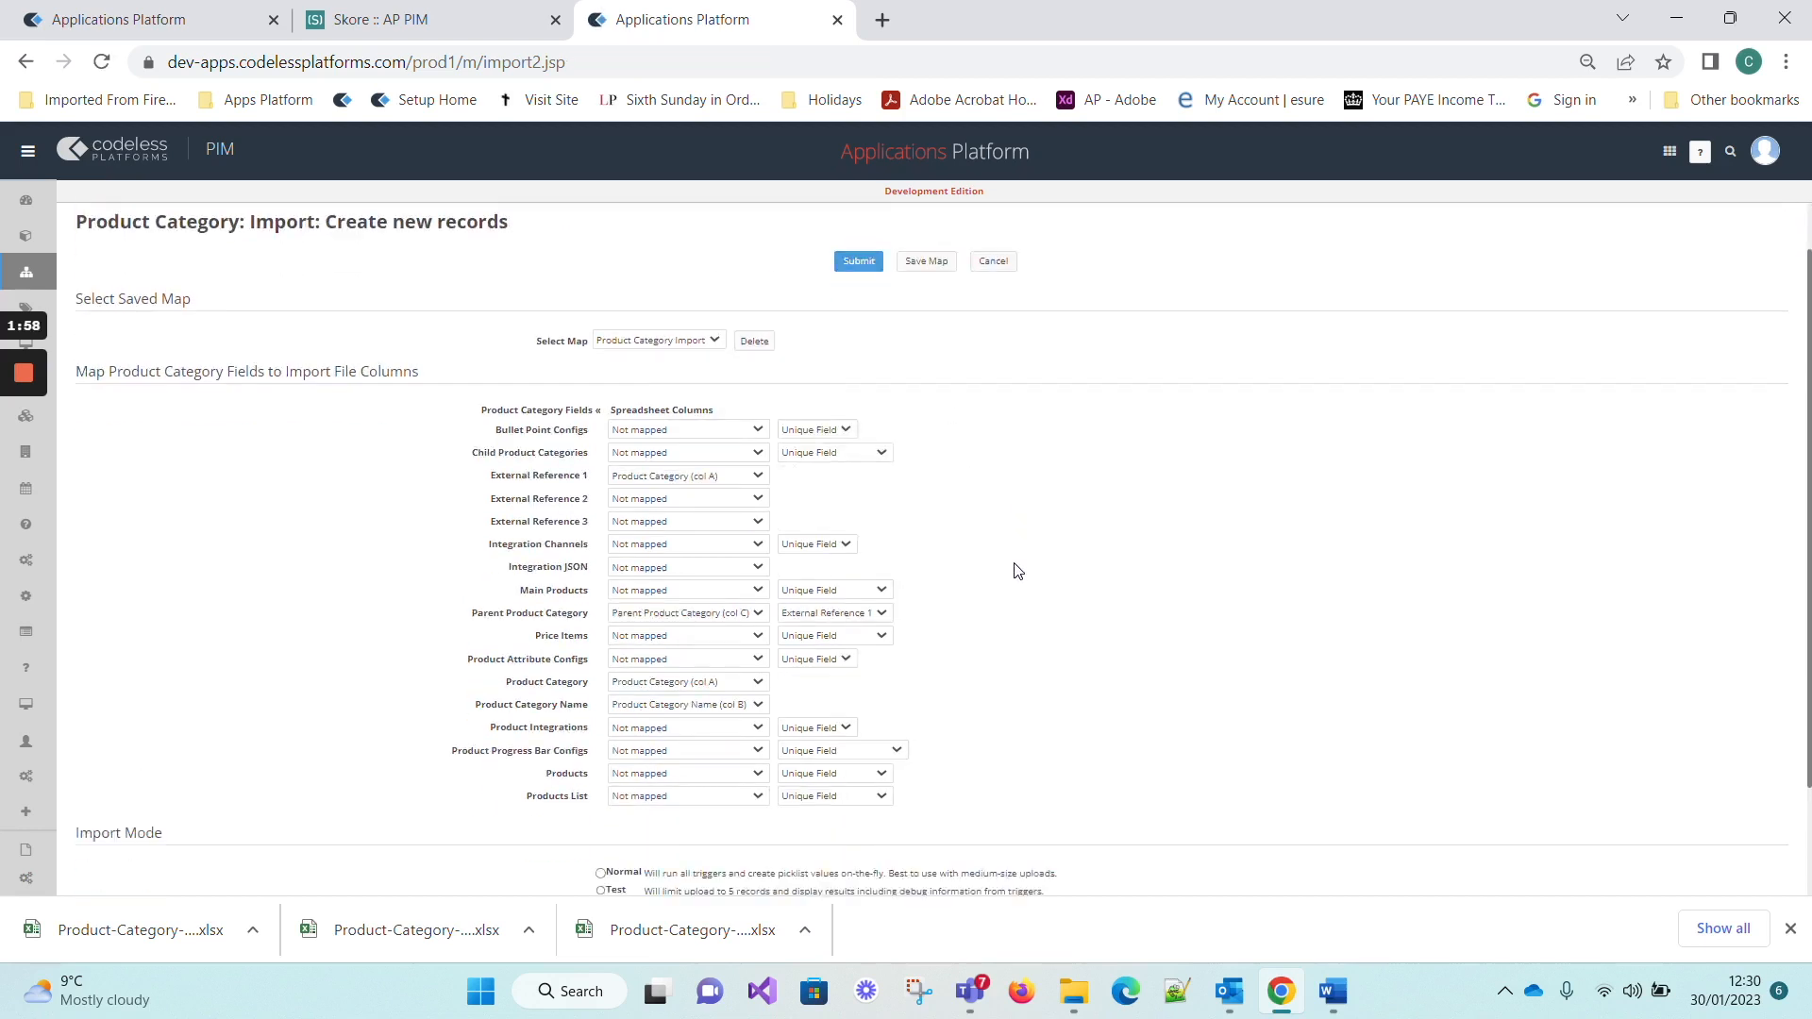
scroll(1013, 570, up, 2)
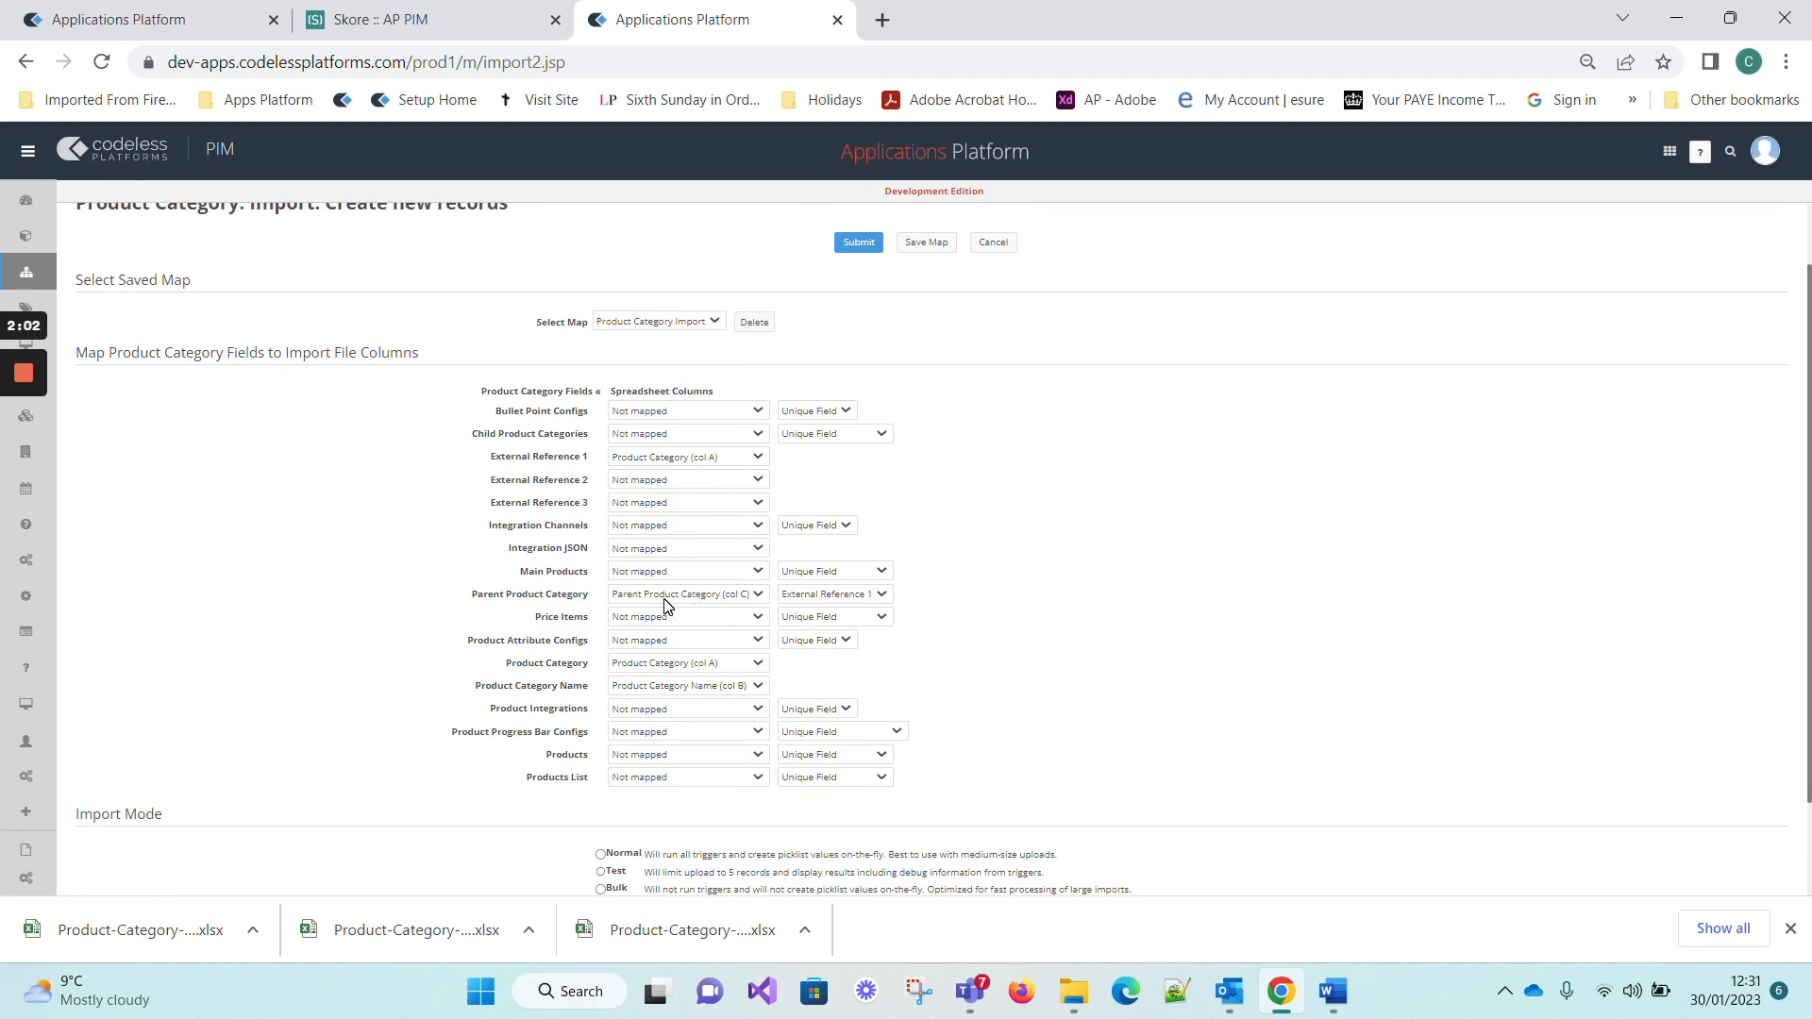
click(828, 596)
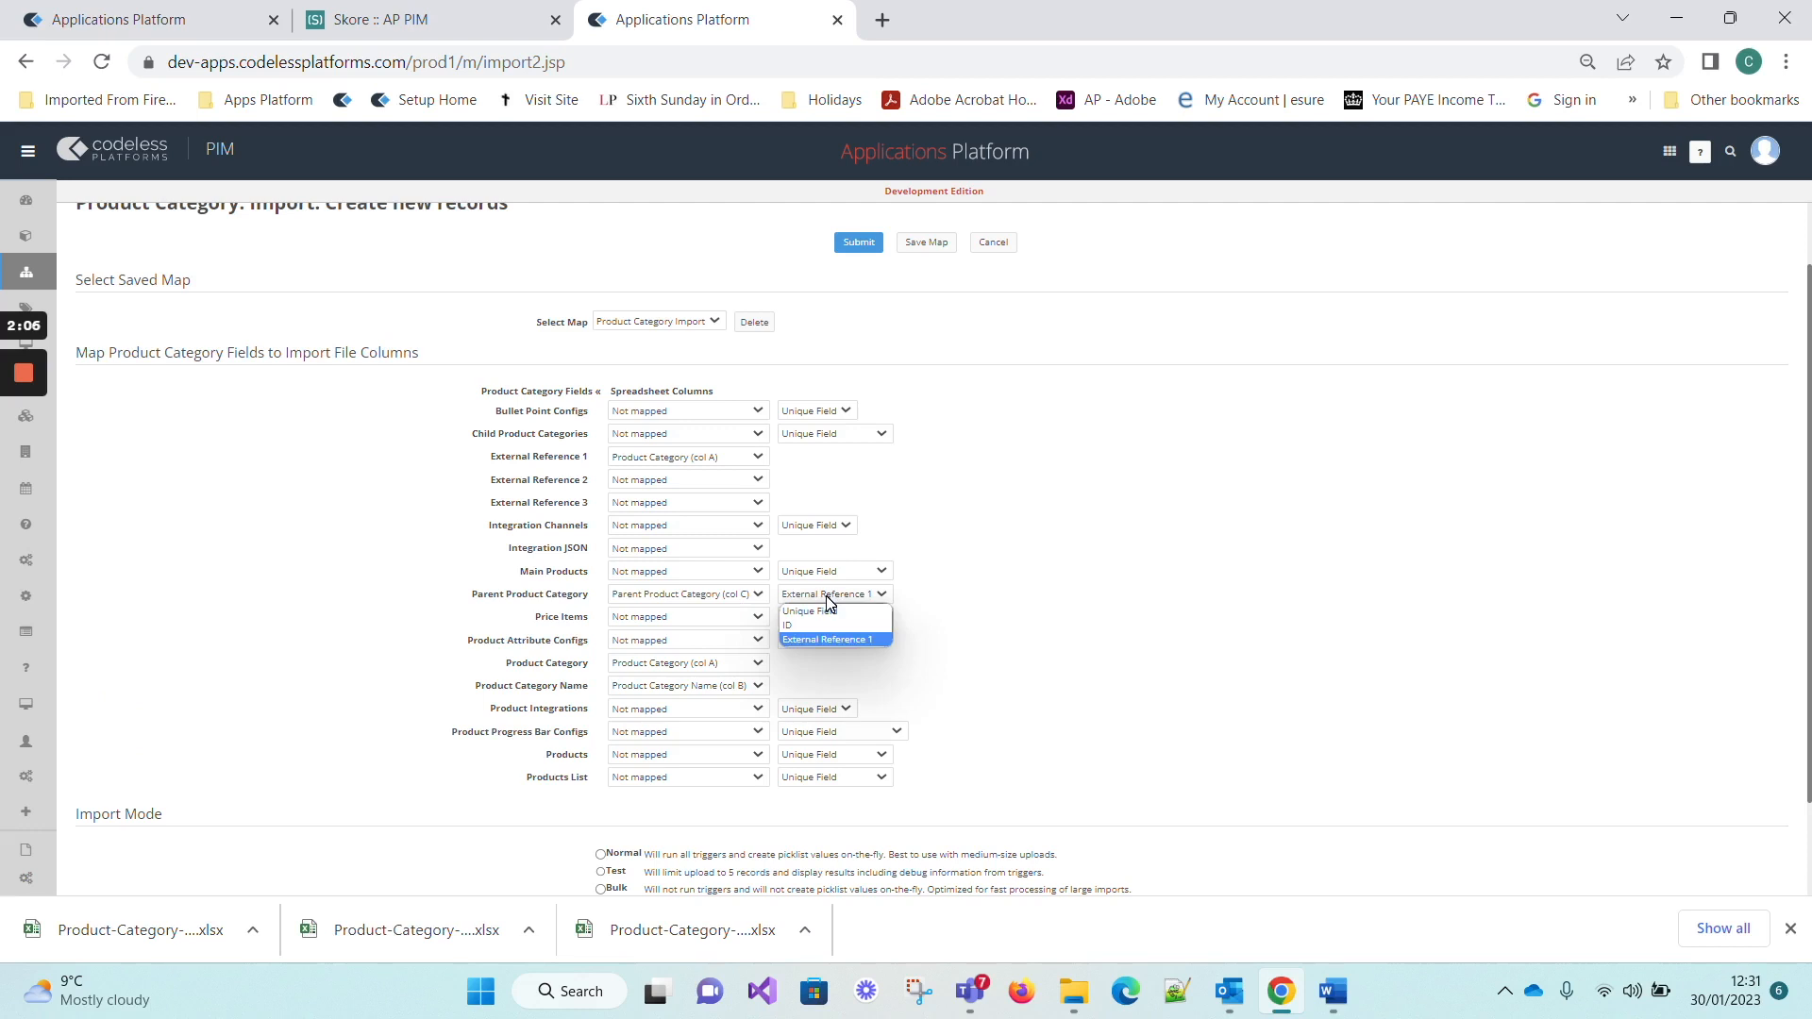
click(859, 643)
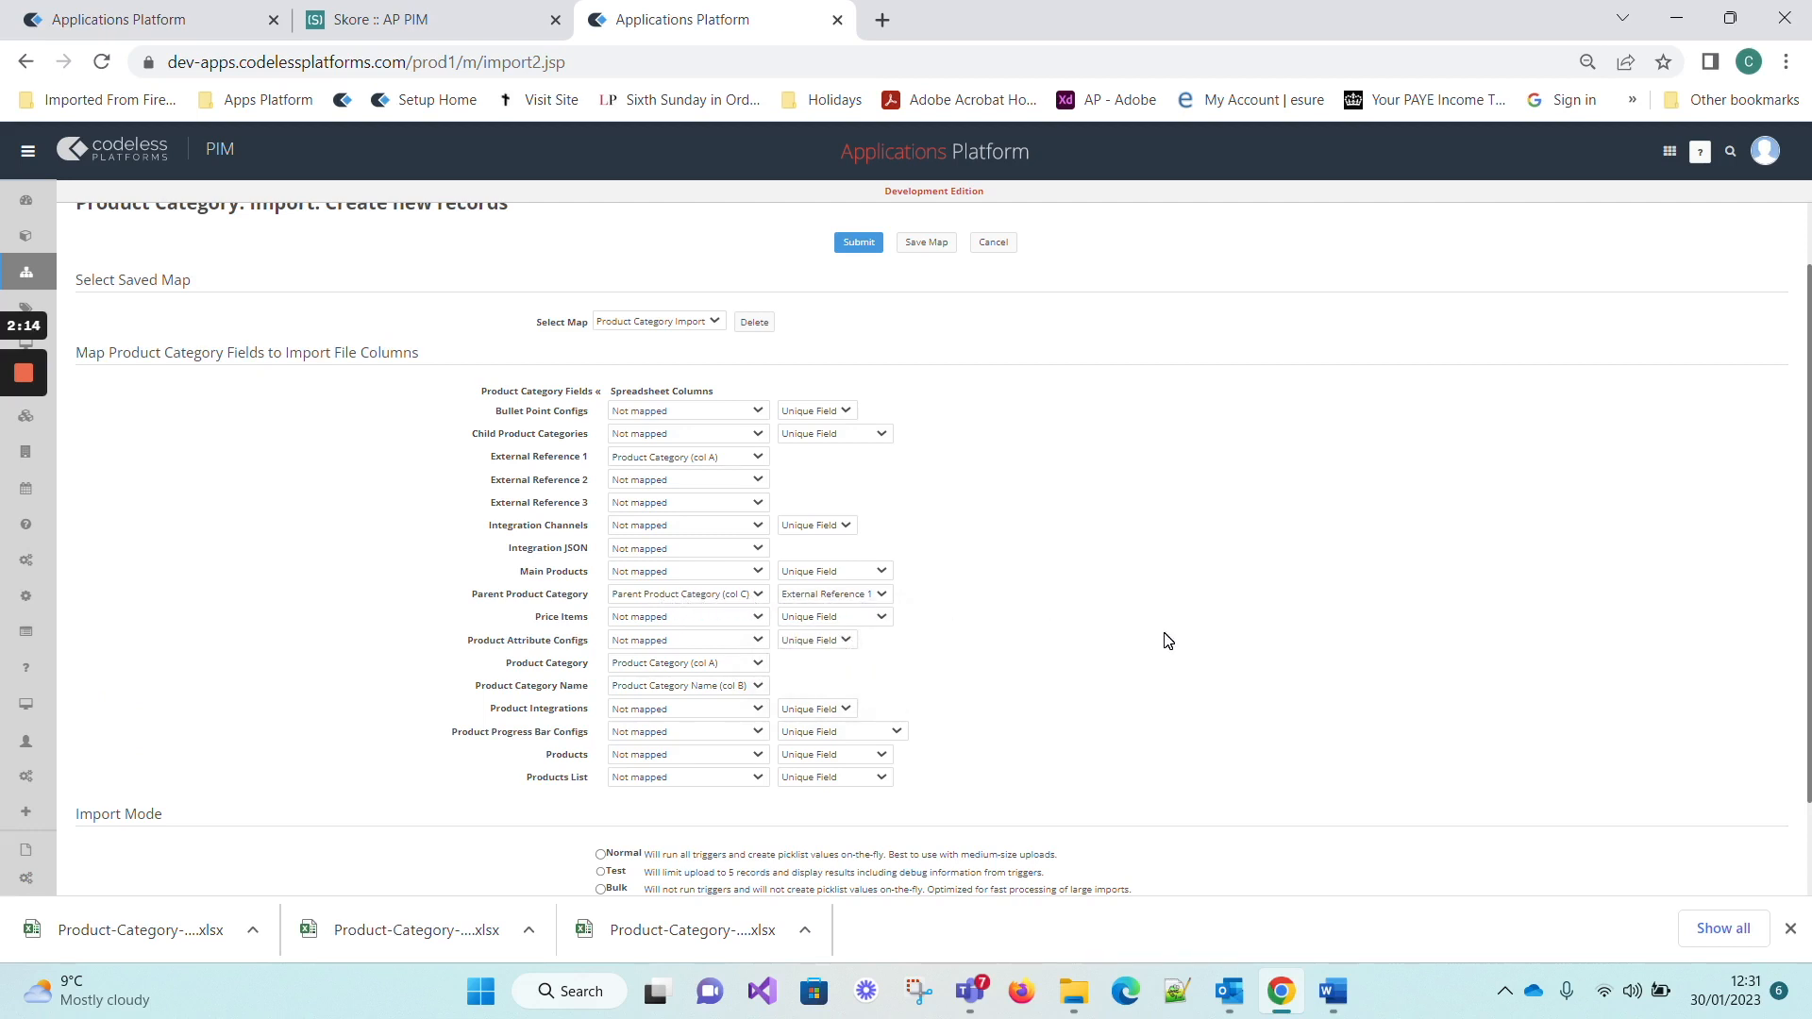
- Submit the import in Normal mode with creation of new picklist items during import enabled
scroll(1198, 456, down, 1)
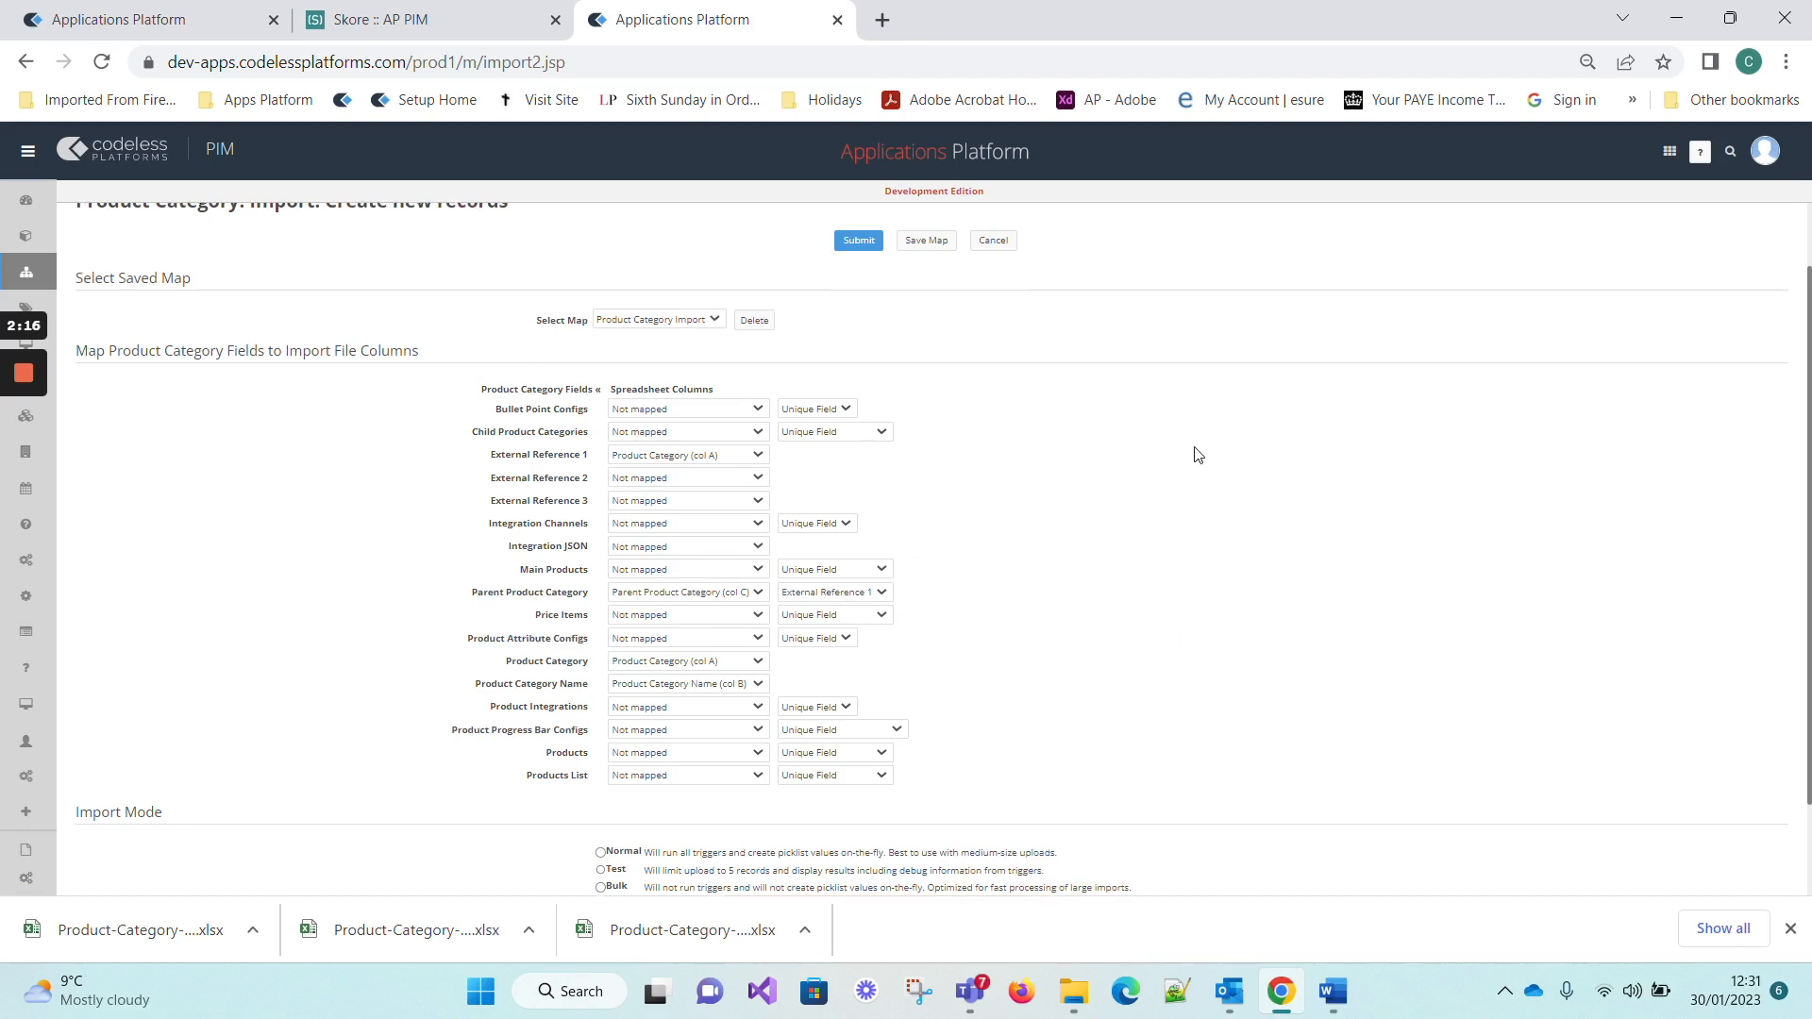
click(597, 804)
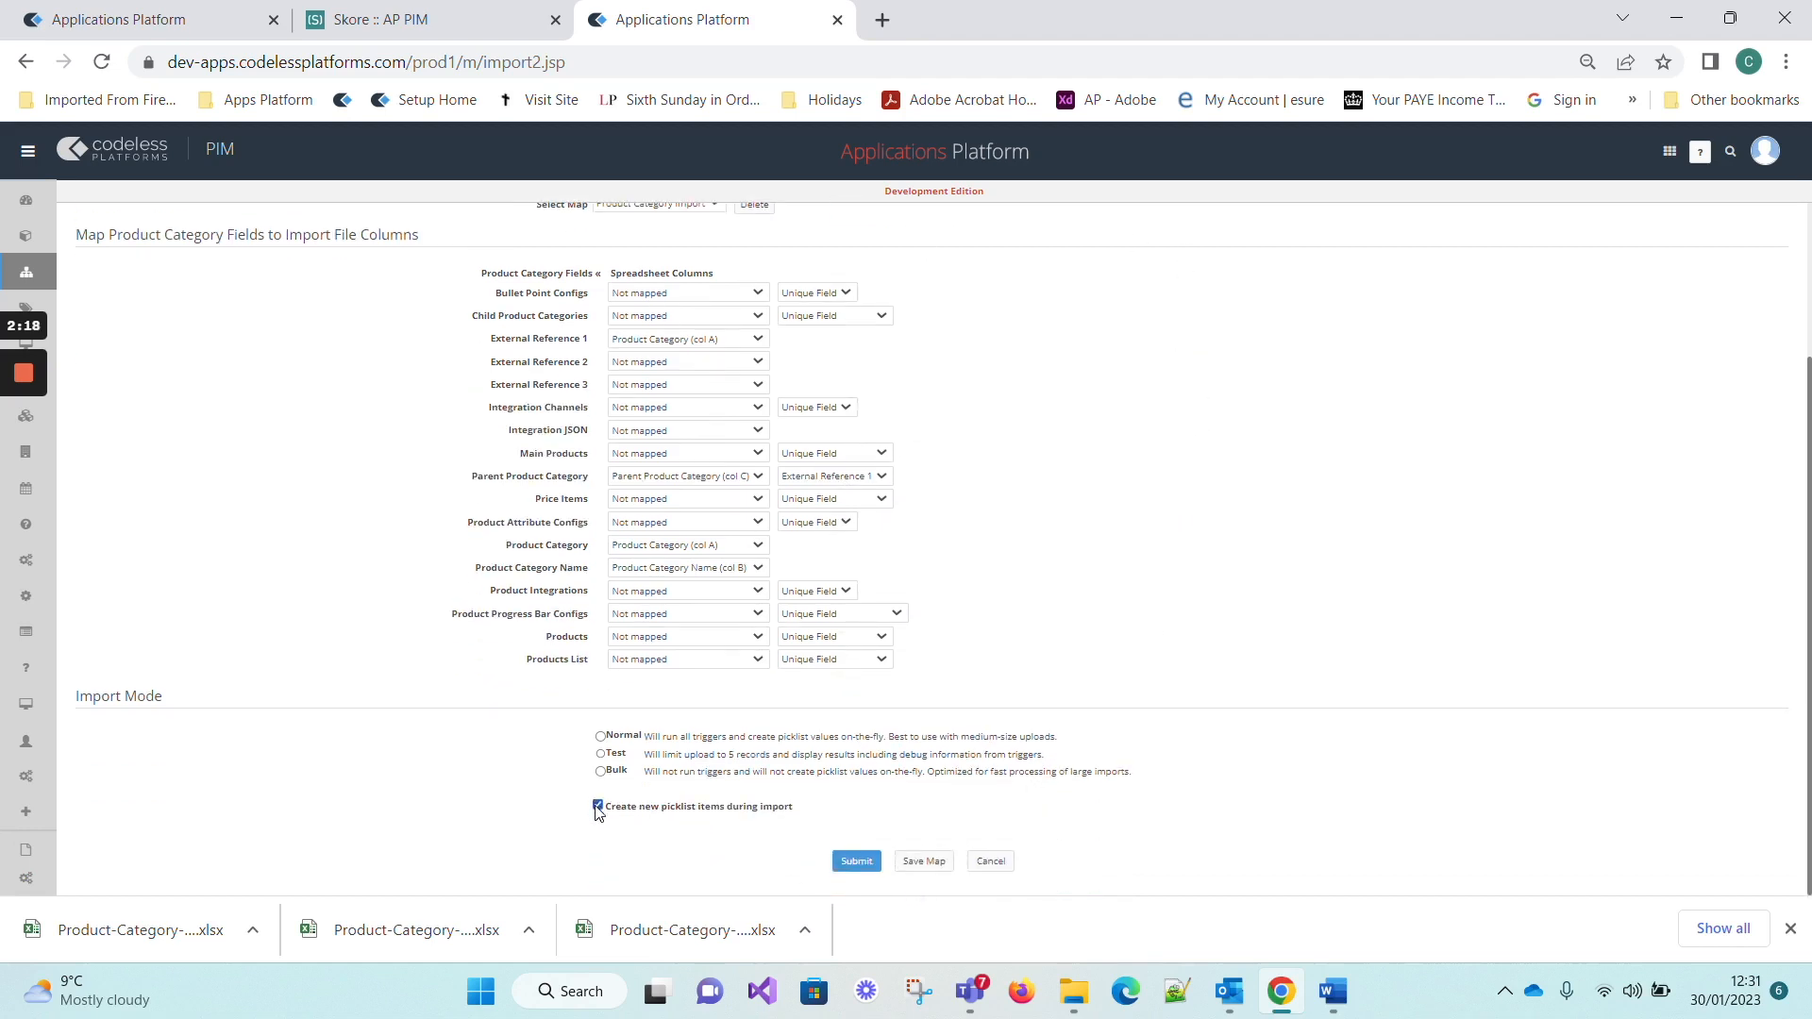
click(597, 805)
click(600, 736)
click(856, 862)
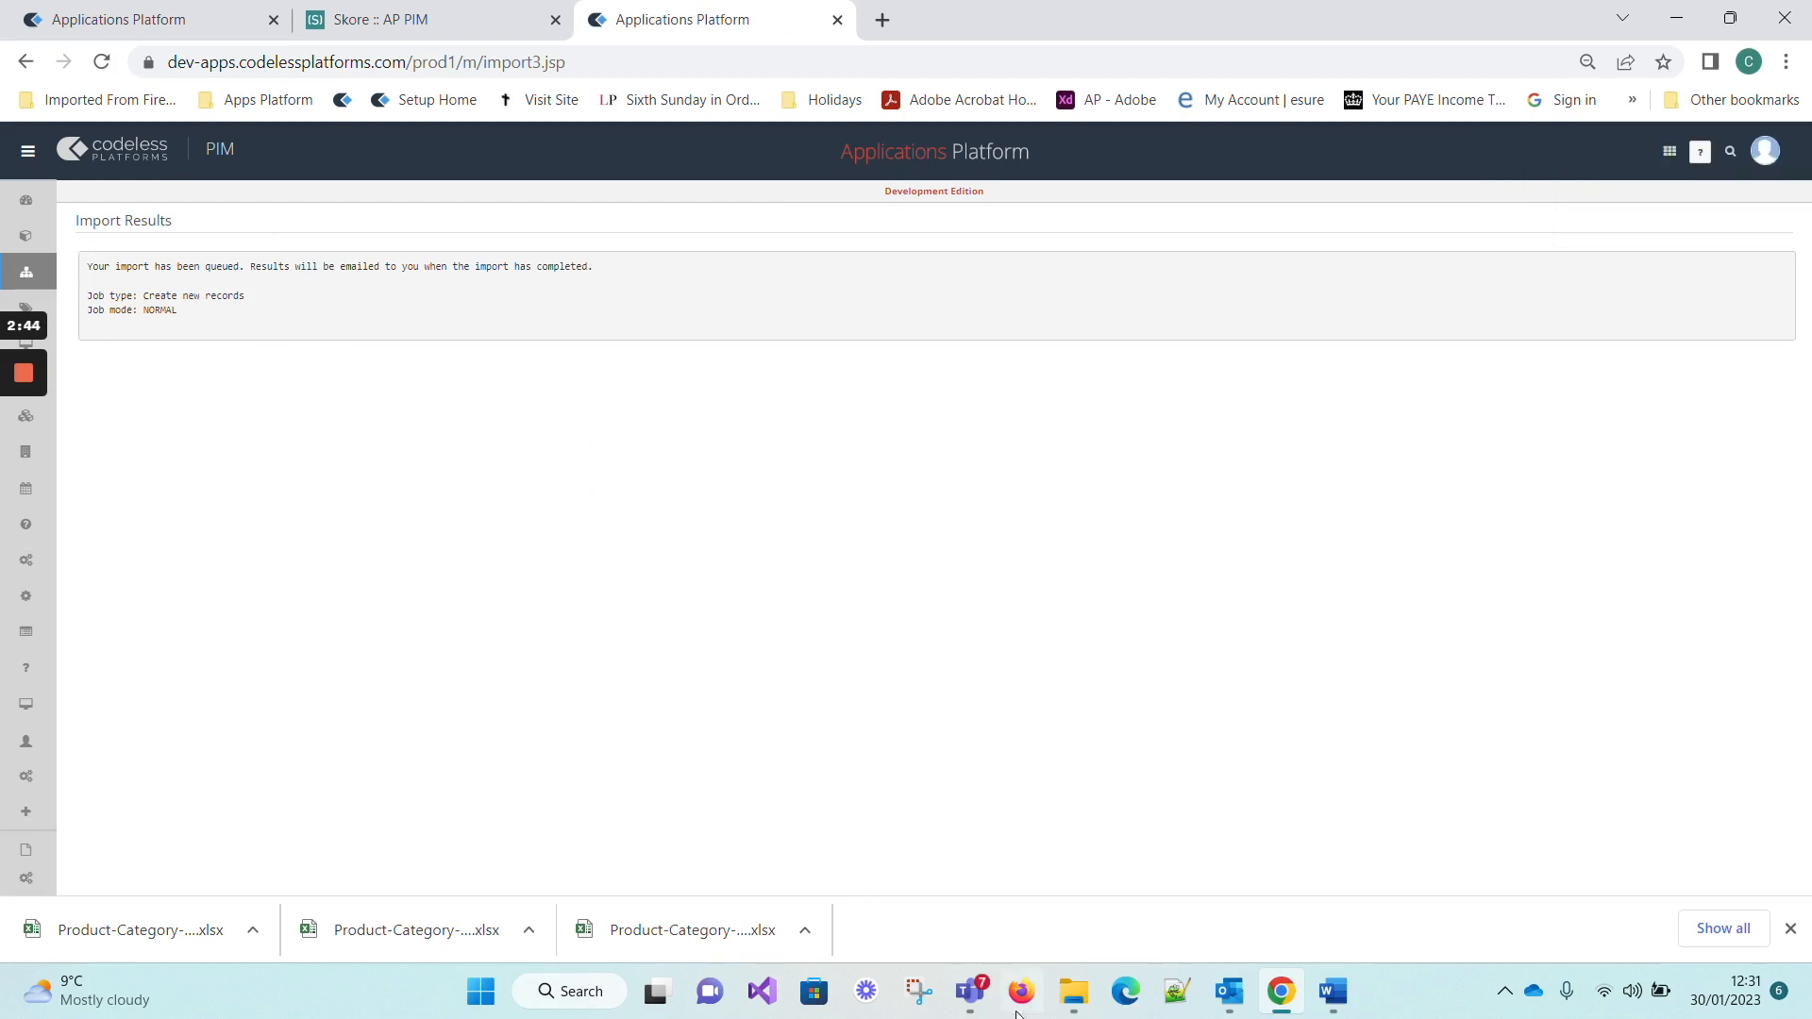
- Check Outlook for the import result and open the product category import notification e-mail
click(1228, 991)
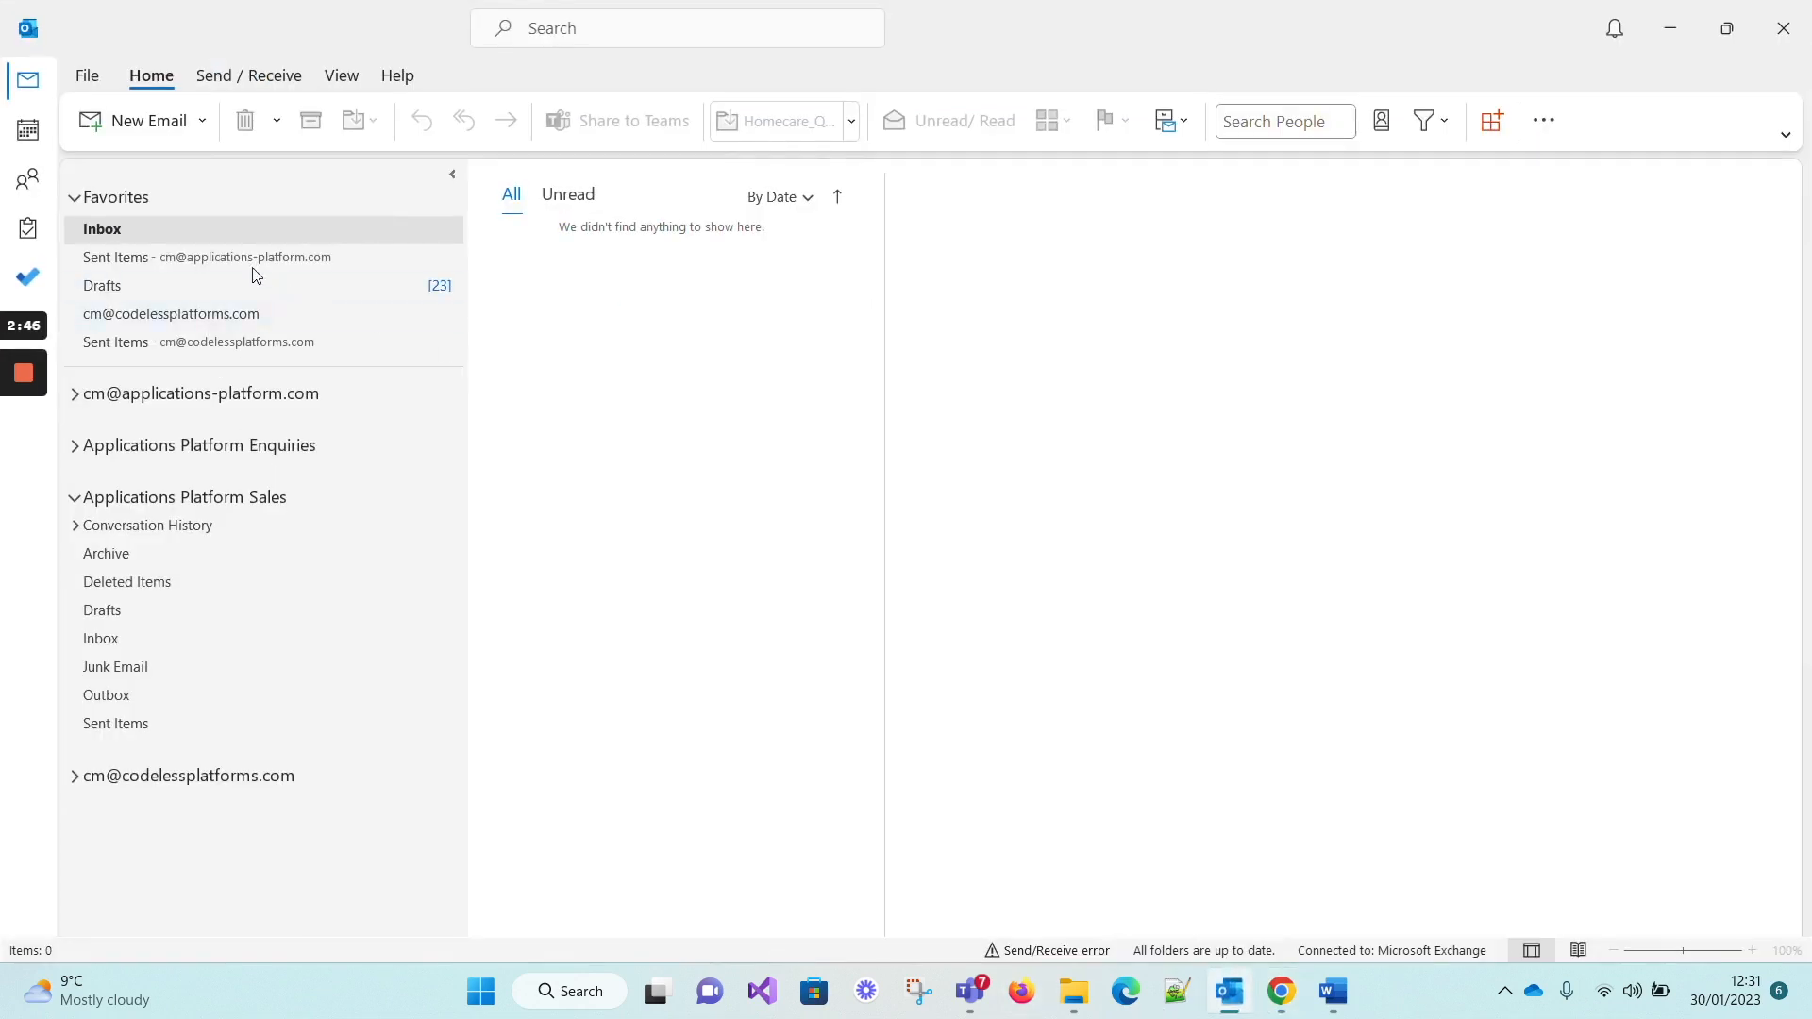
click(187, 236)
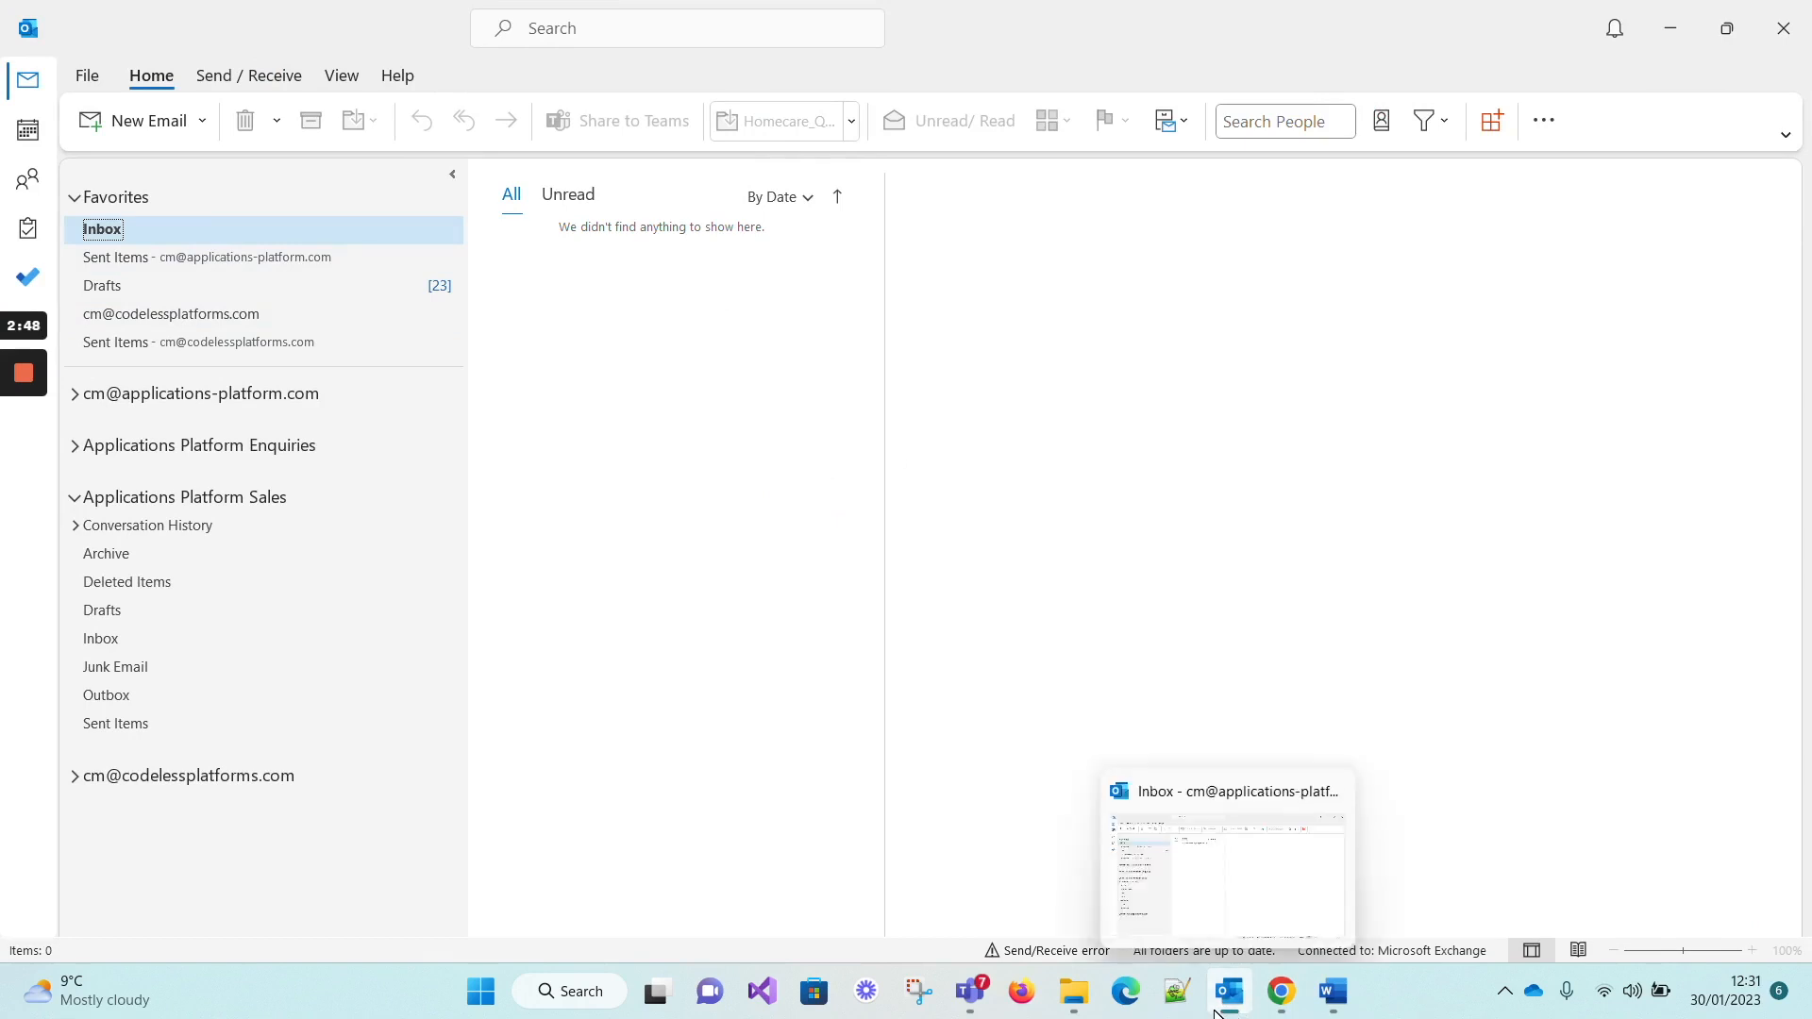
click(1280, 990)
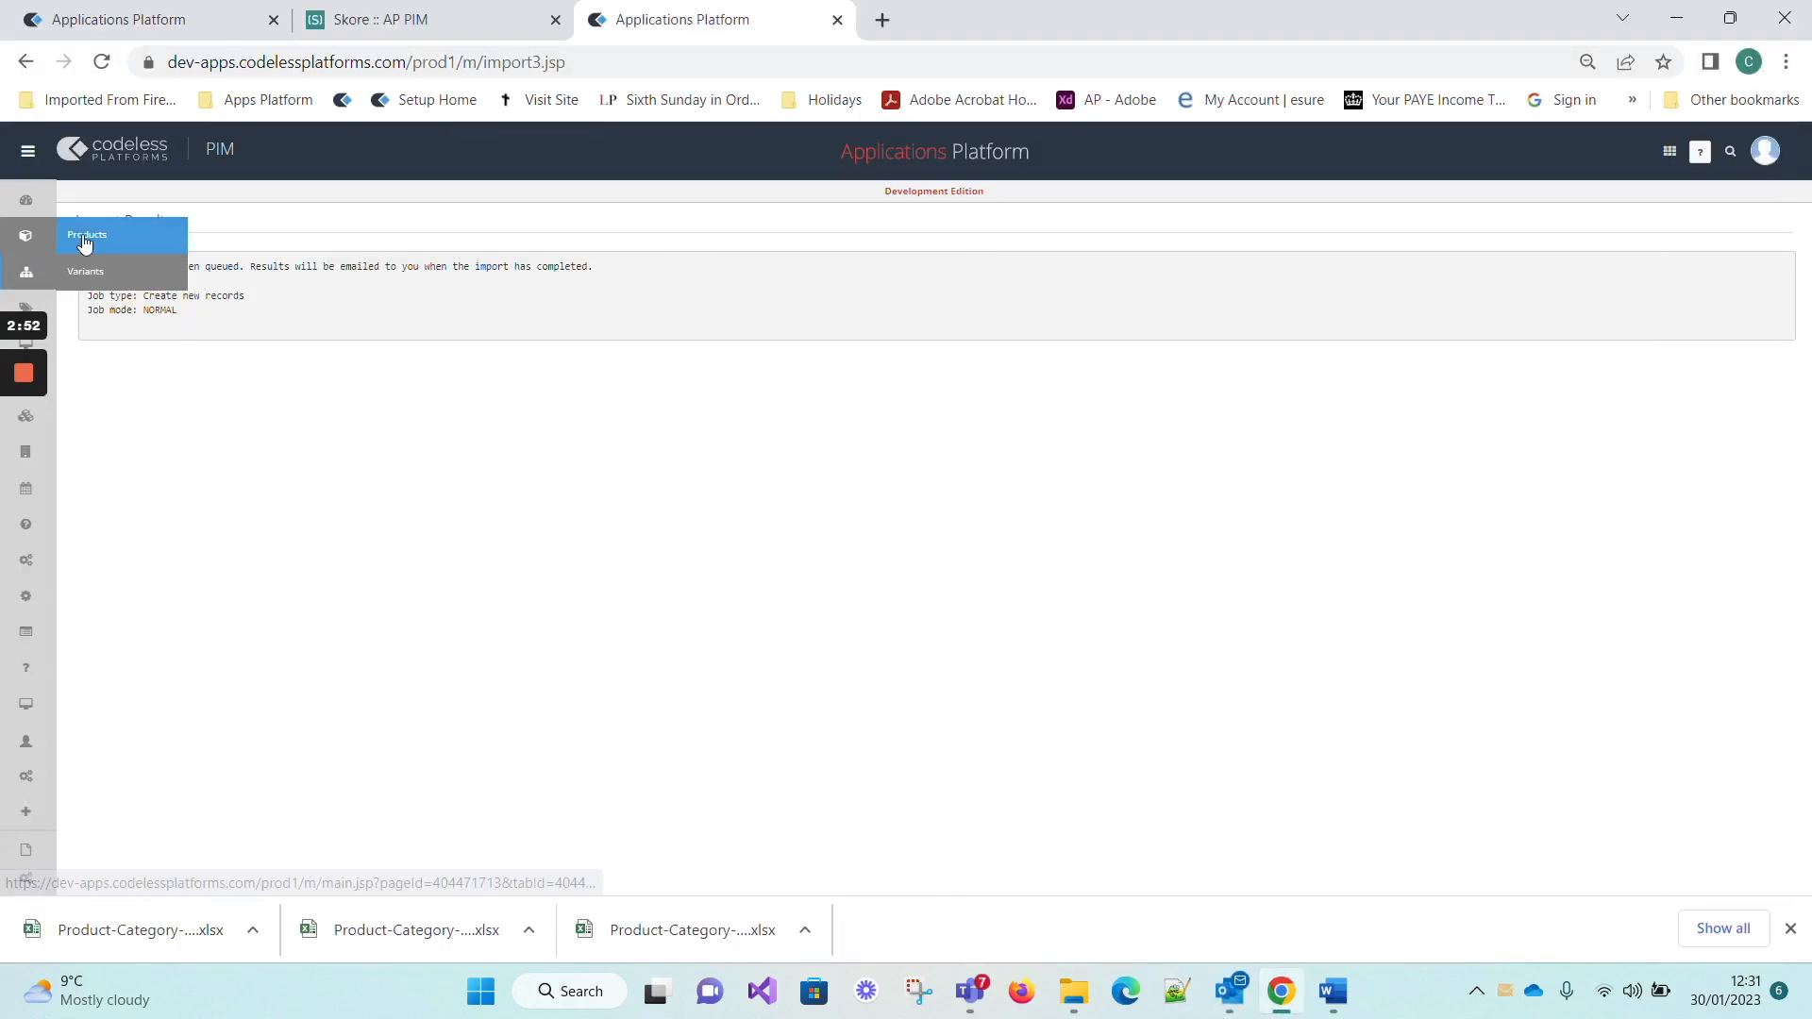
click(83, 236)
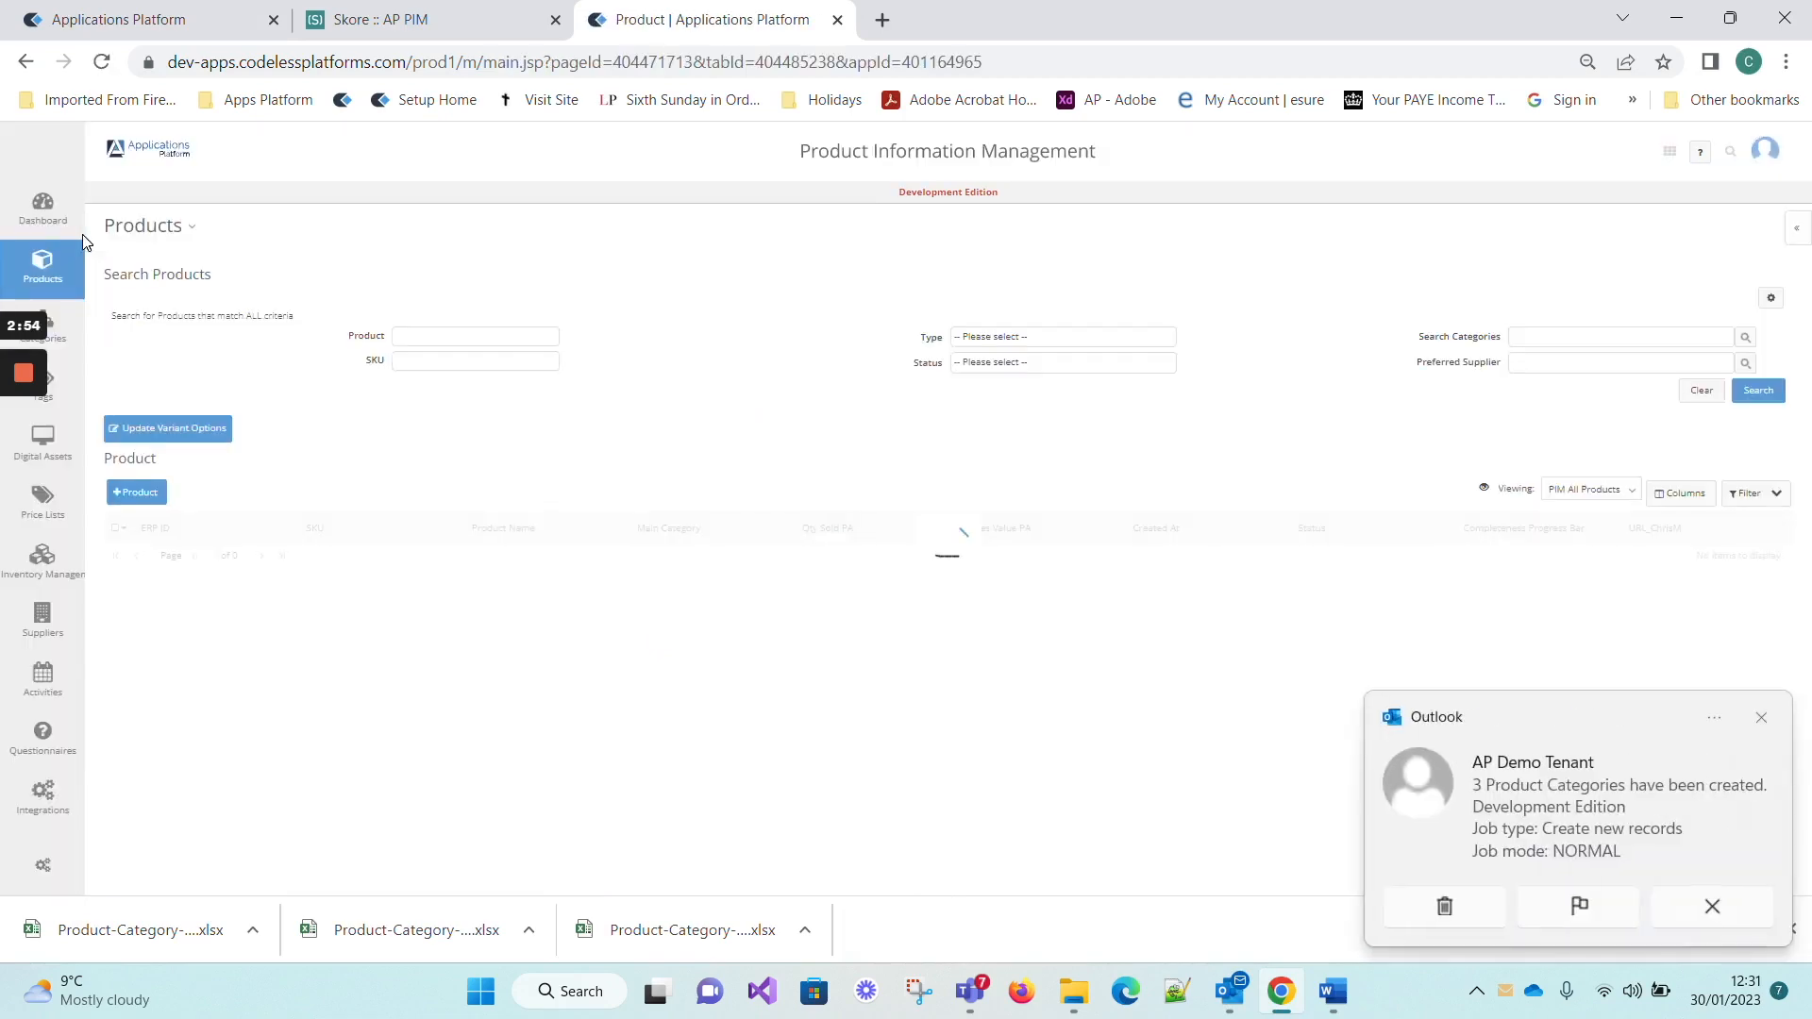
click(1599, 787)
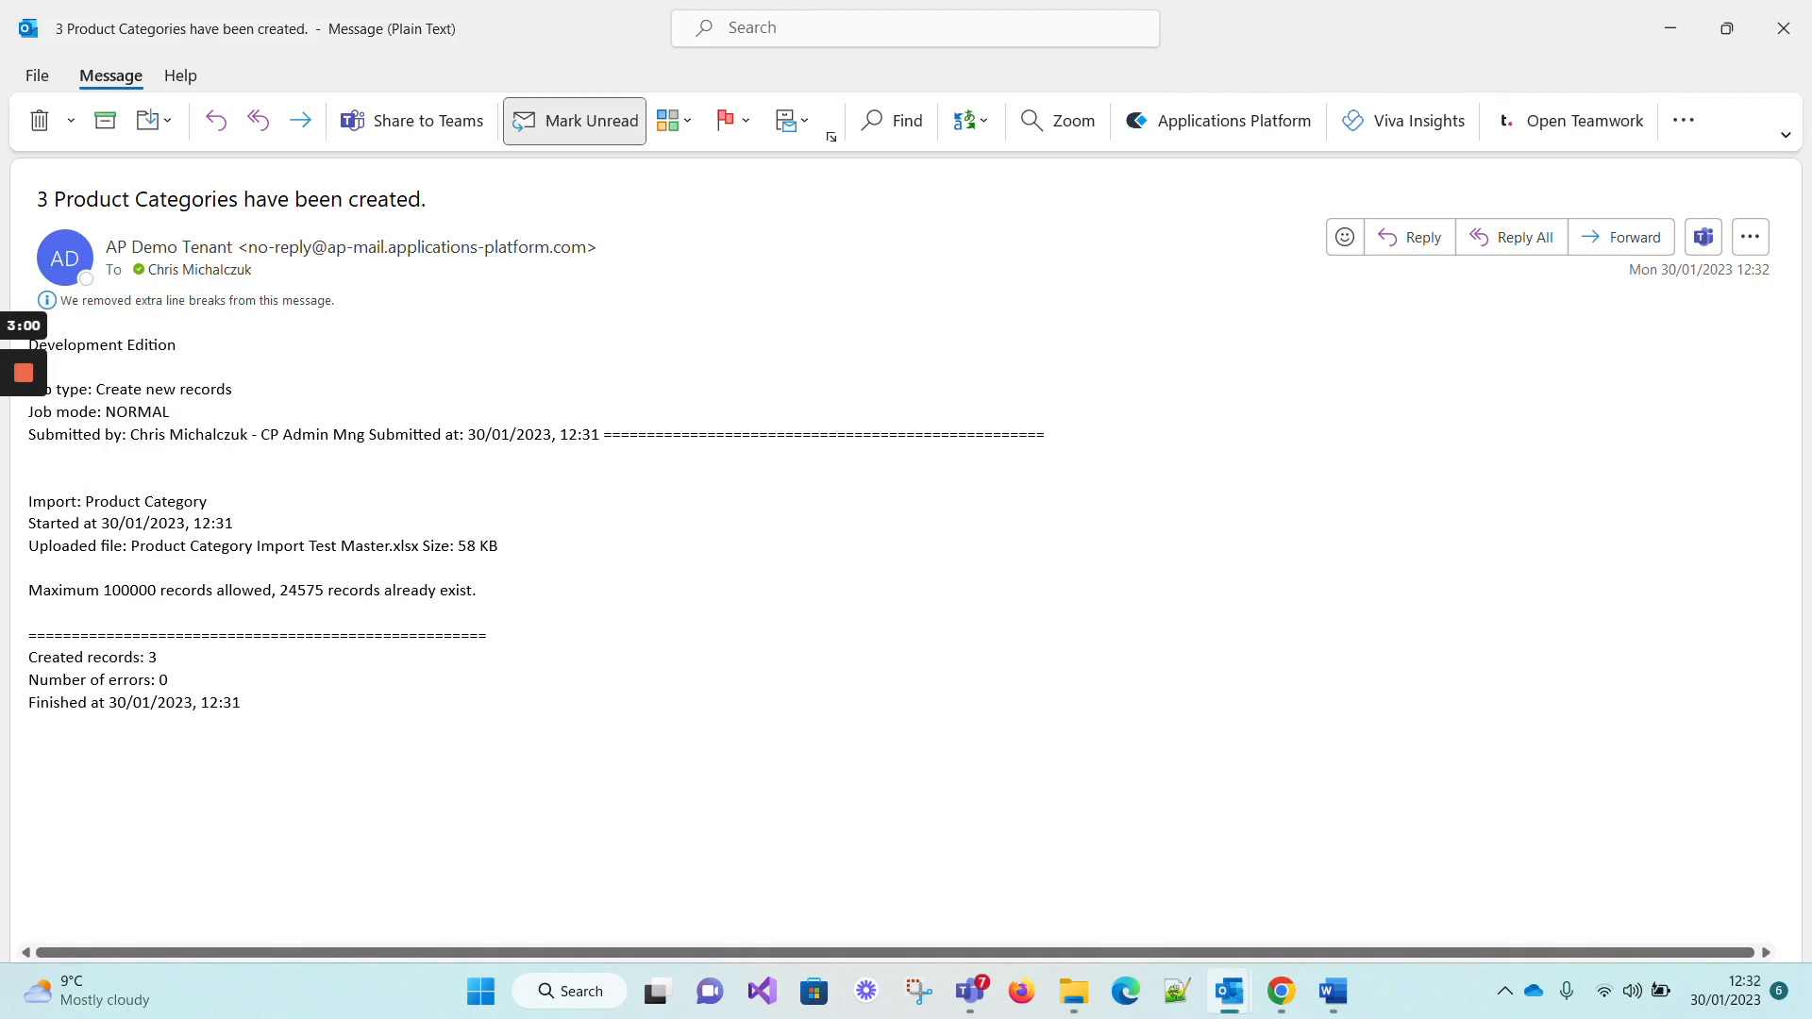
- Close the import notification e-mail and open the Categories List in Product Information Management to check for the imported categories
click(1783, 28)
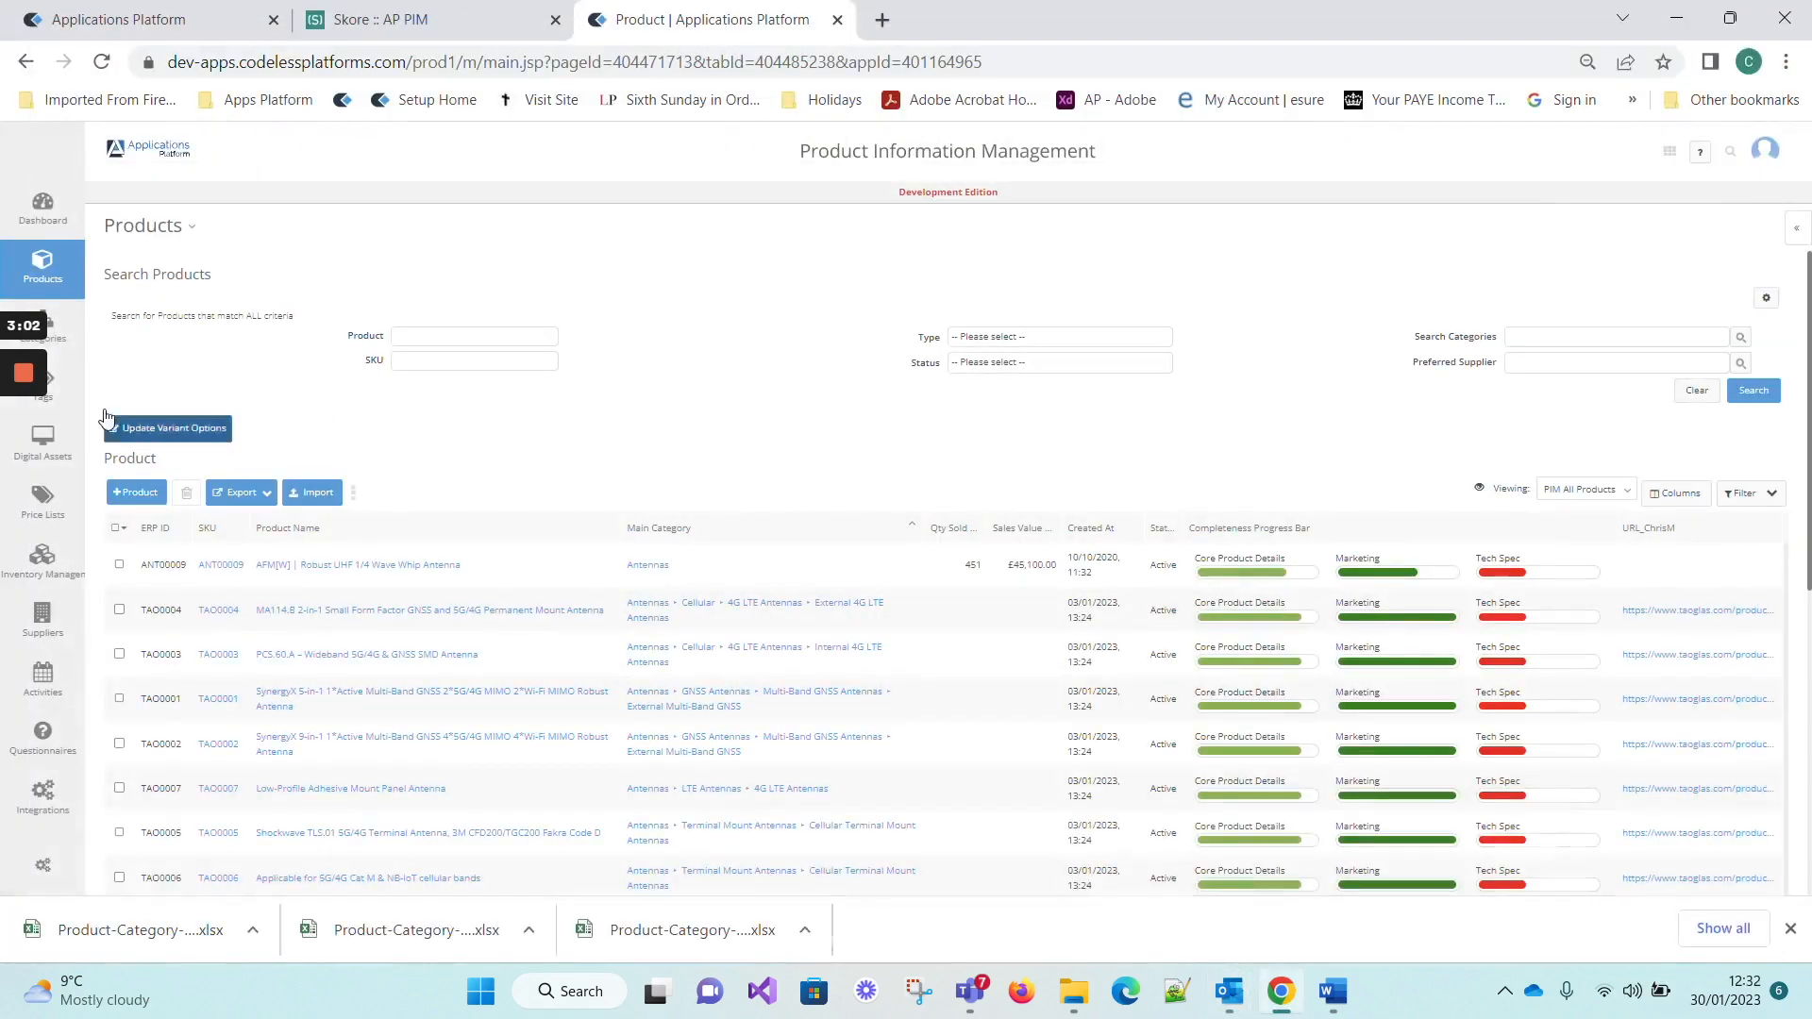
mouse_move(69, 356)
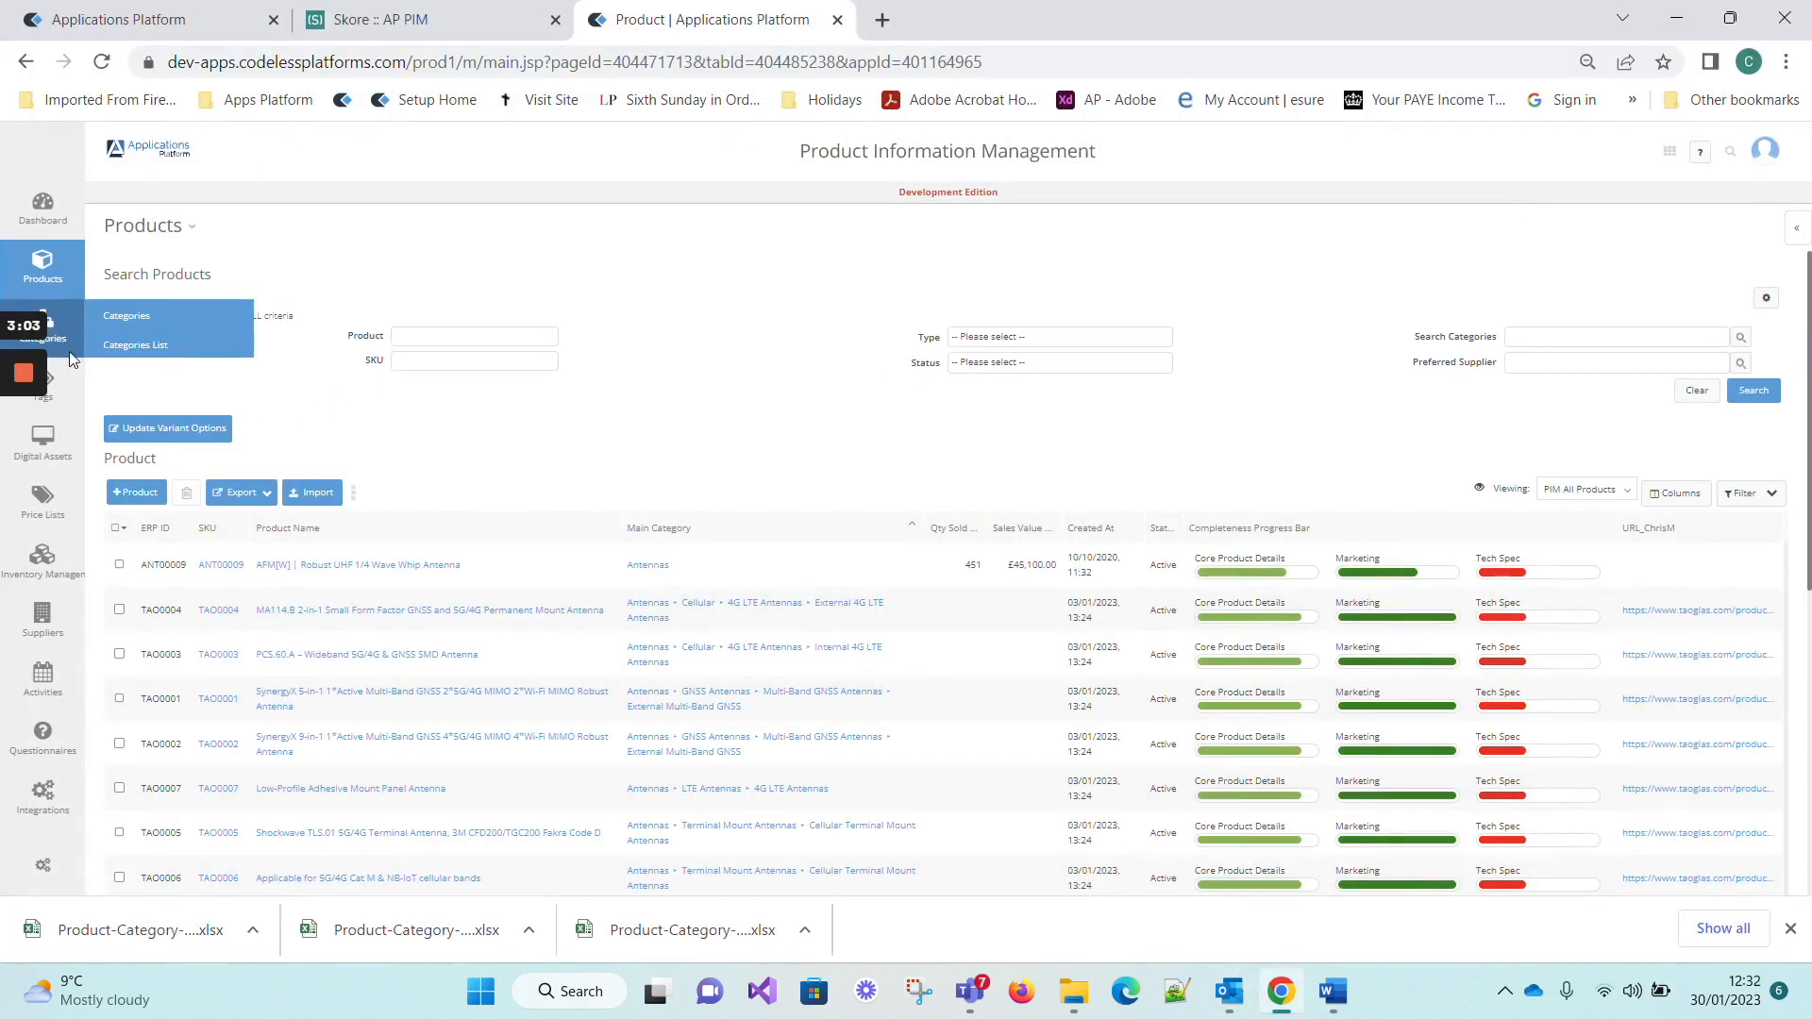
click(149, 347)
- Open the Categories tree view and expand BestTest and BestTest2 to check the imported hierarchy down to BestTest3
mouse_move(66, 326)
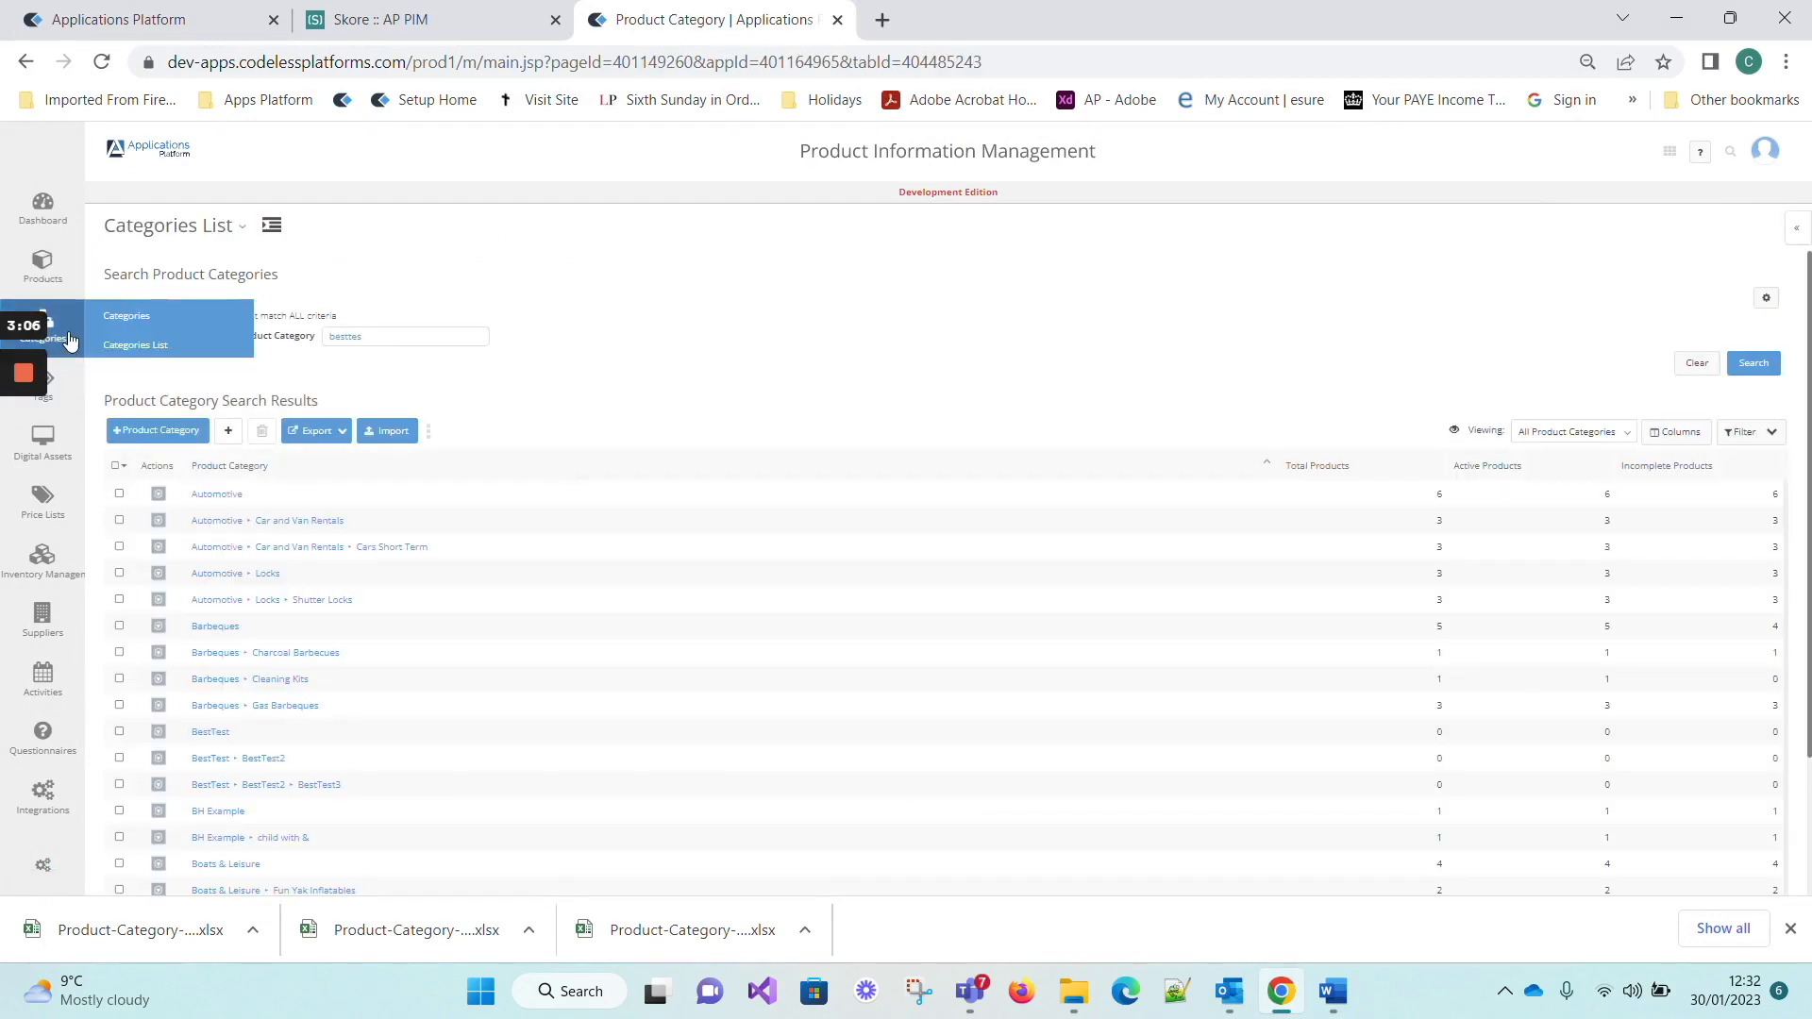
click(155, 318)
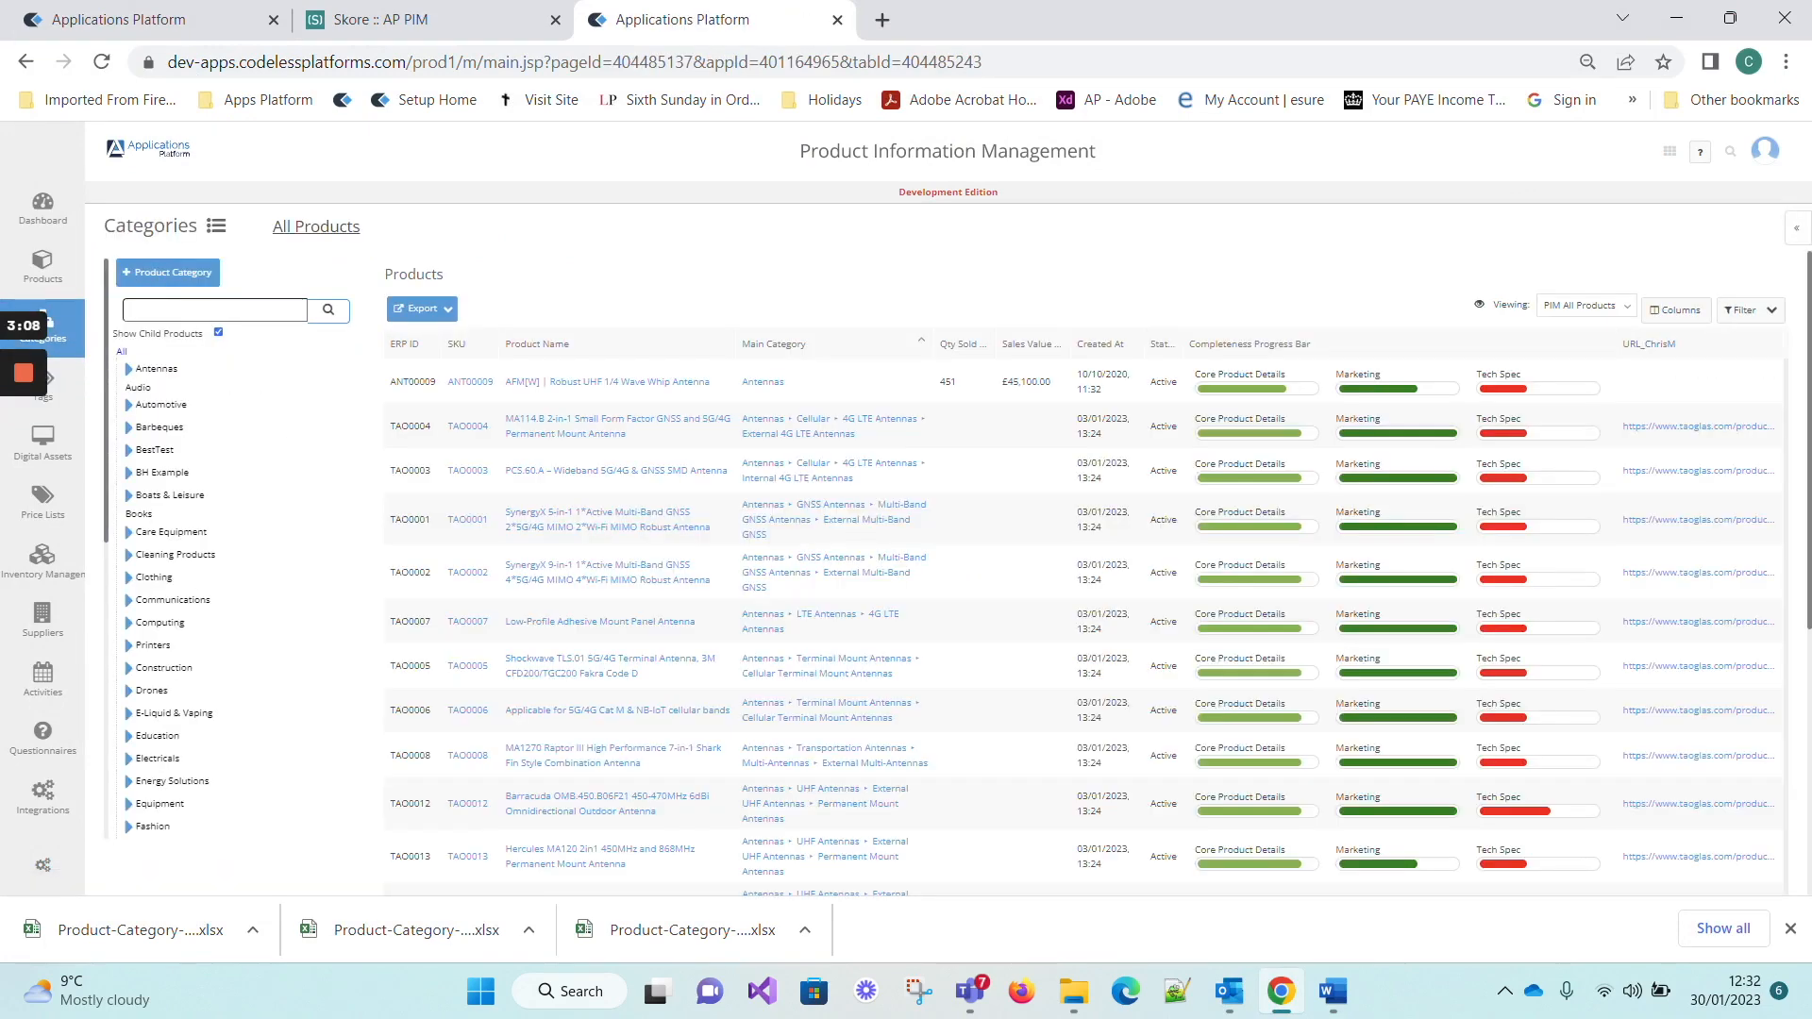
click(129, 450)
click(142, 471)
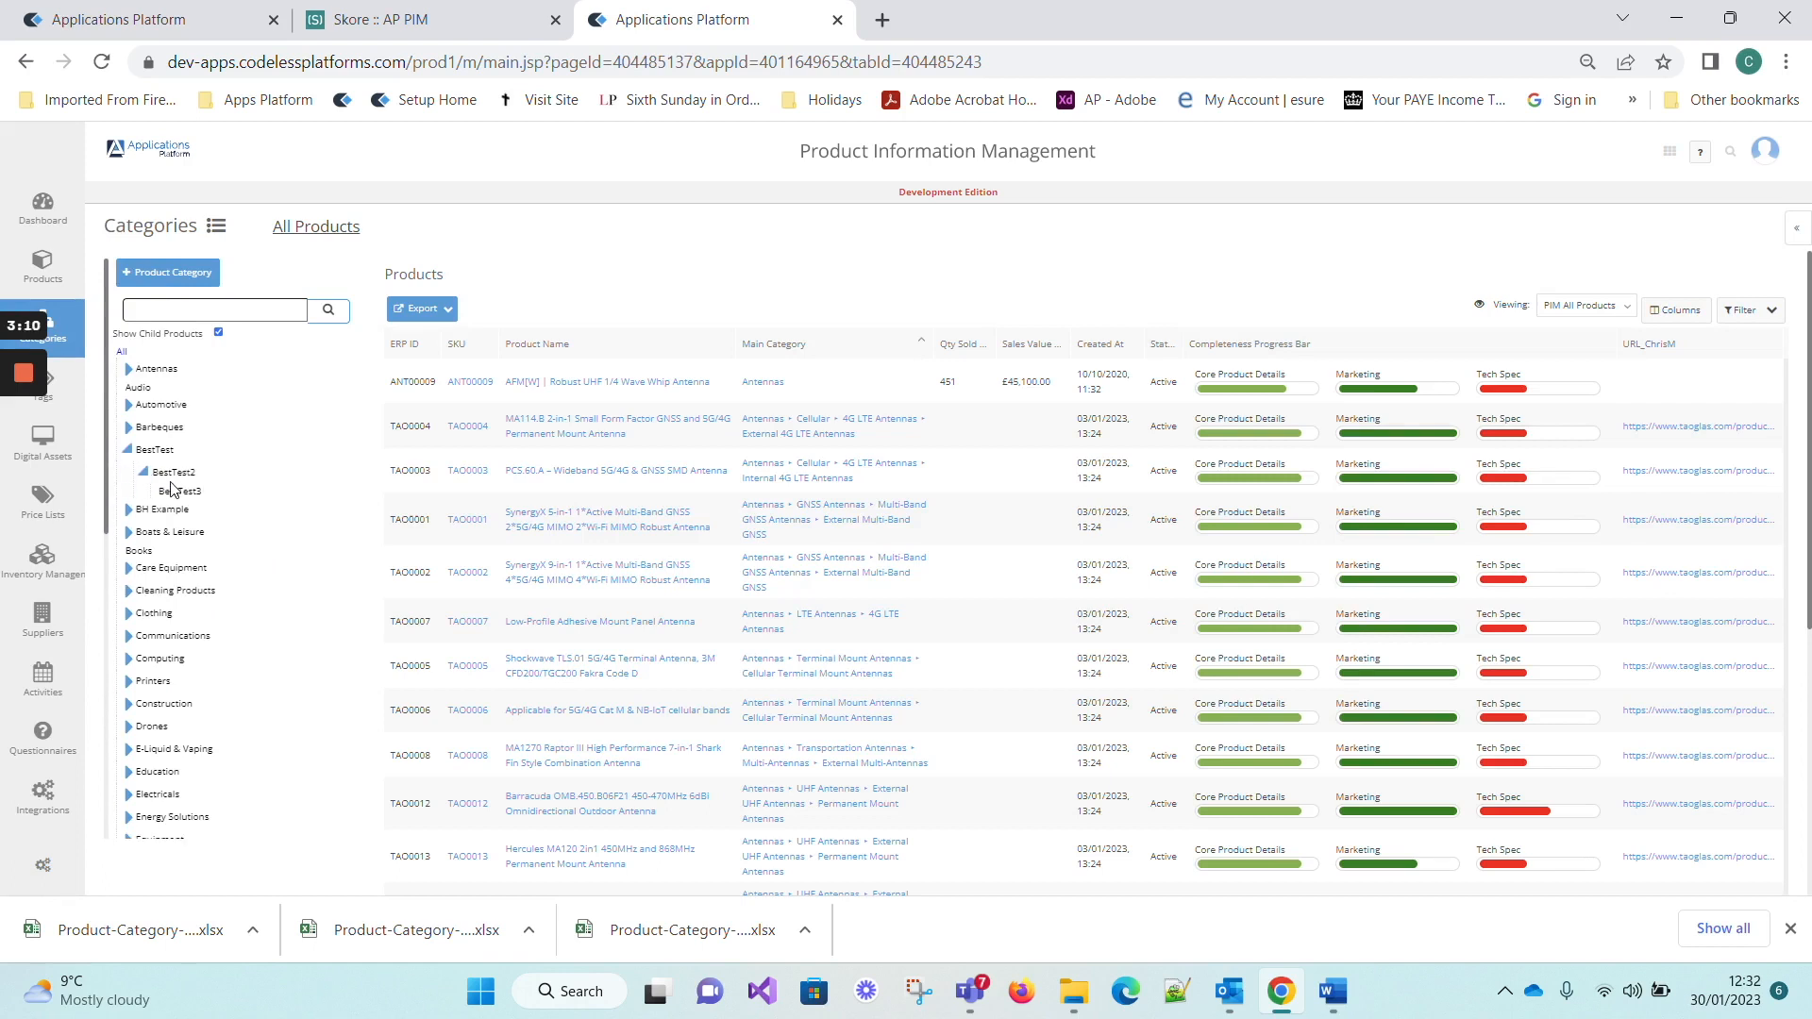
drag(243, 501, 137, 451)
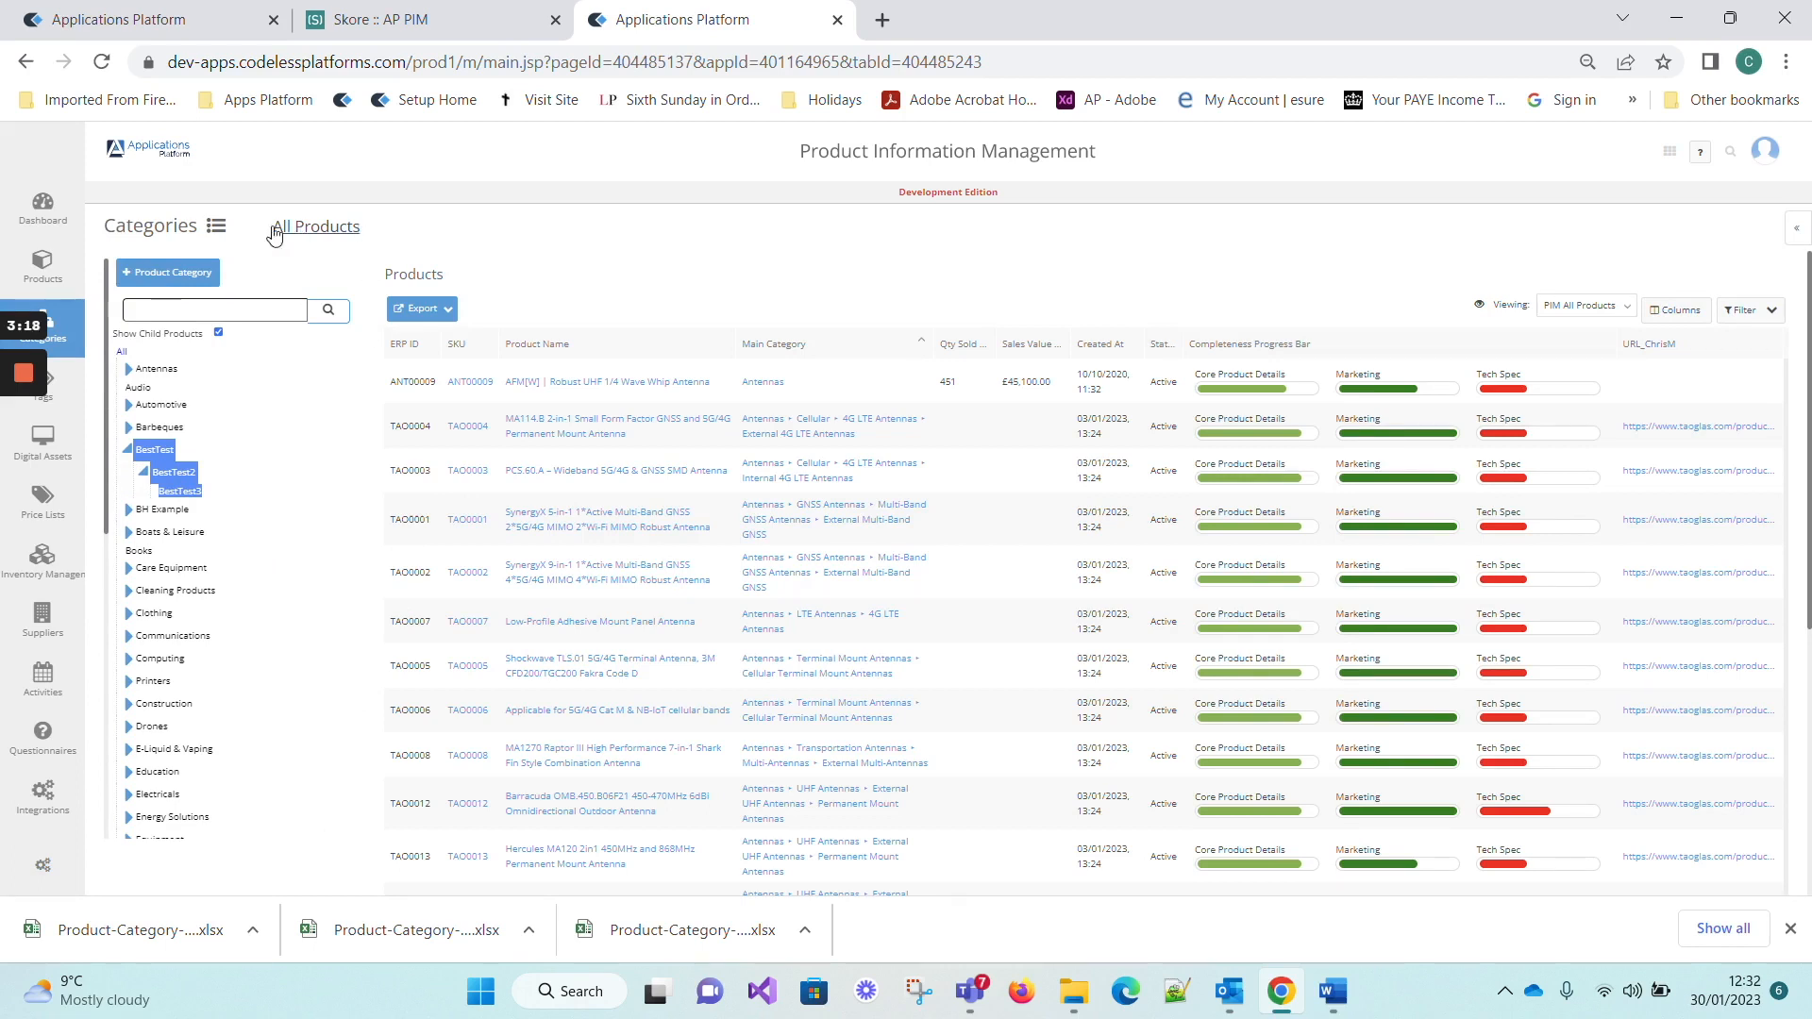
- Return to the Categories List and check the entries for BestTest, BestTest2 and BestTest3
click(221, 227)
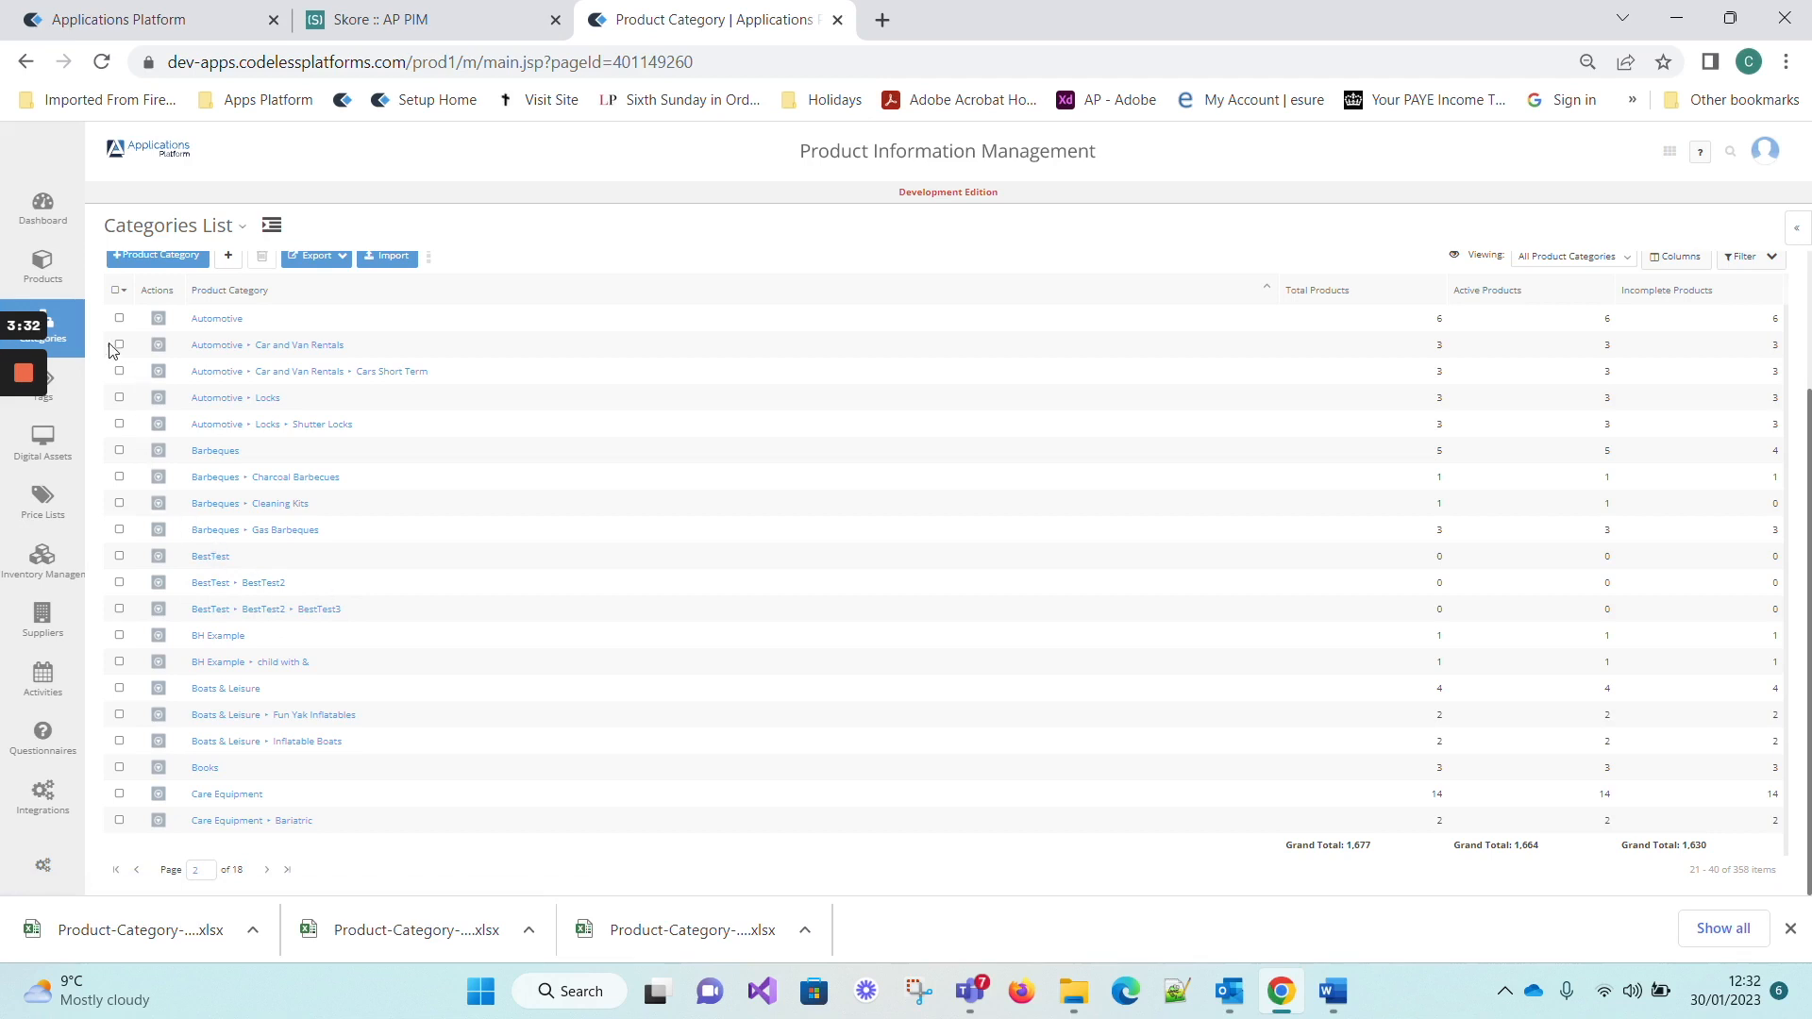
mouse_move(54, 335)
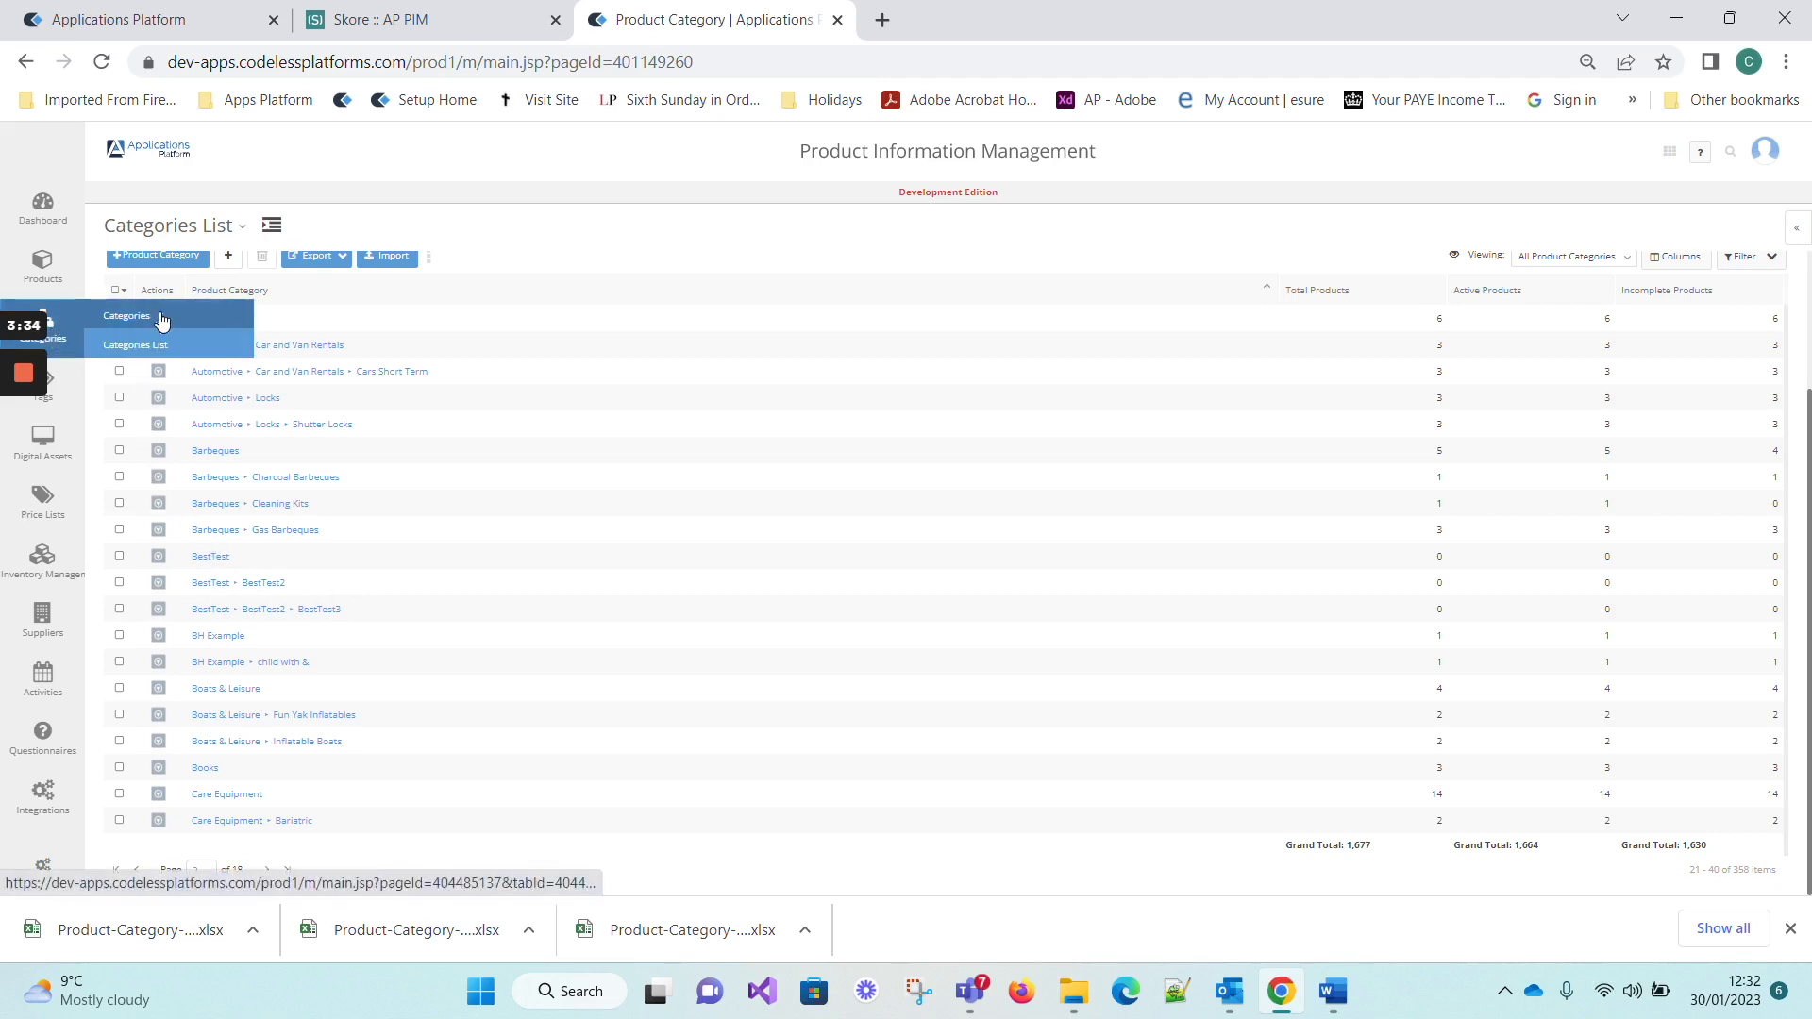